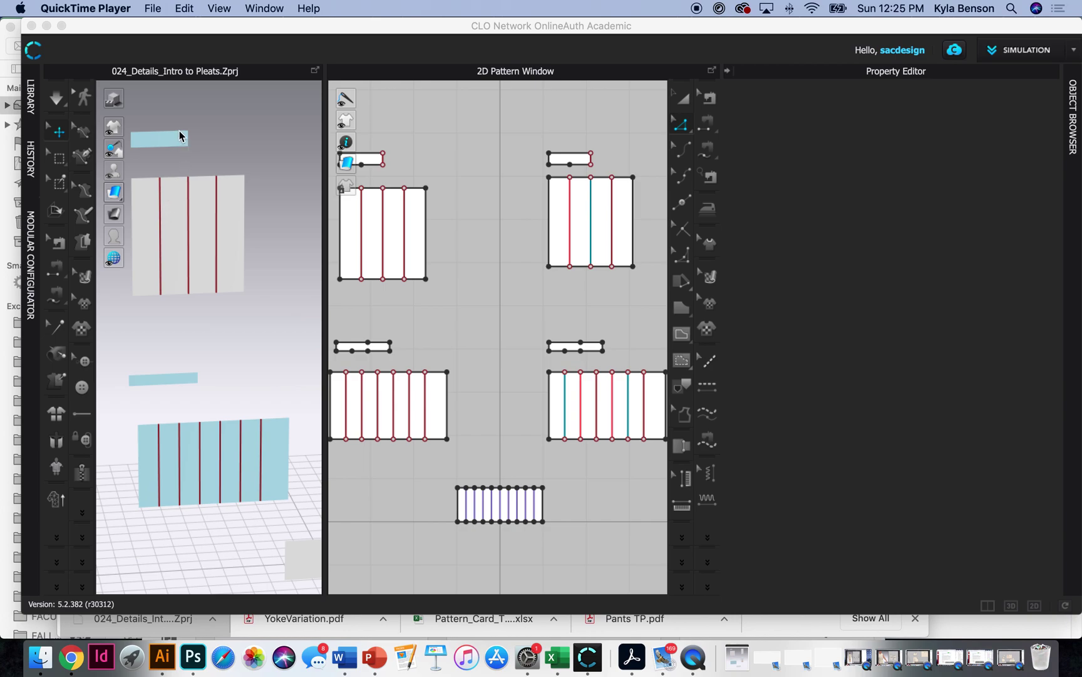
# Run a quick simulation of the pleat samples, then undo it.
pyautogui.click(277, 126)
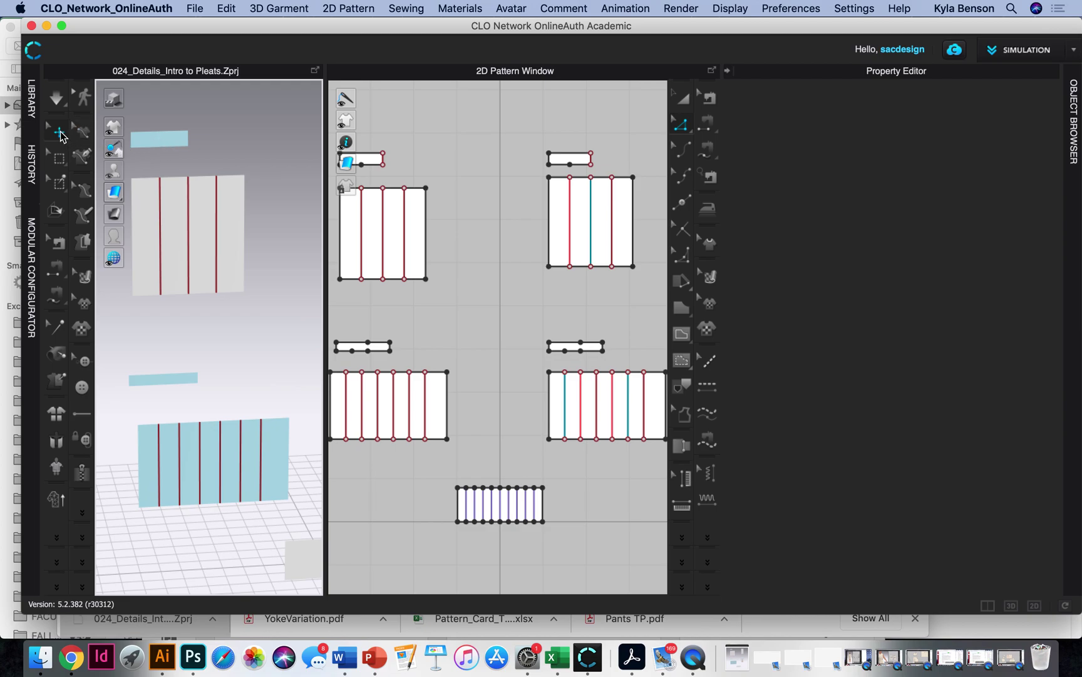
pyautogui.click(57, 100)
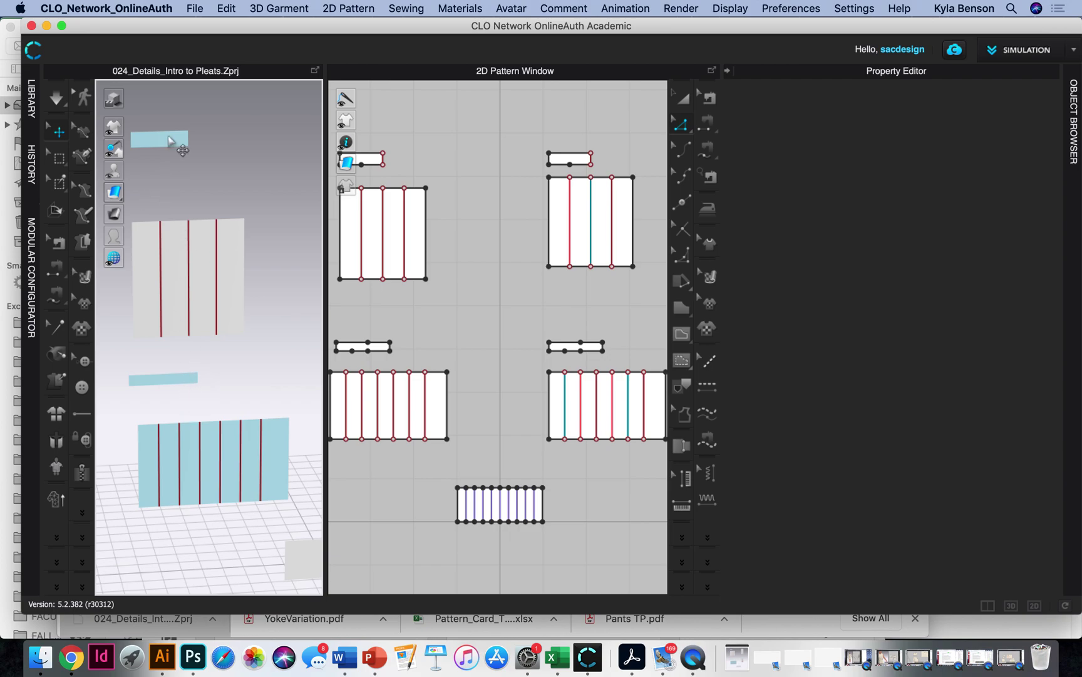
pyautogui.press('super+z')
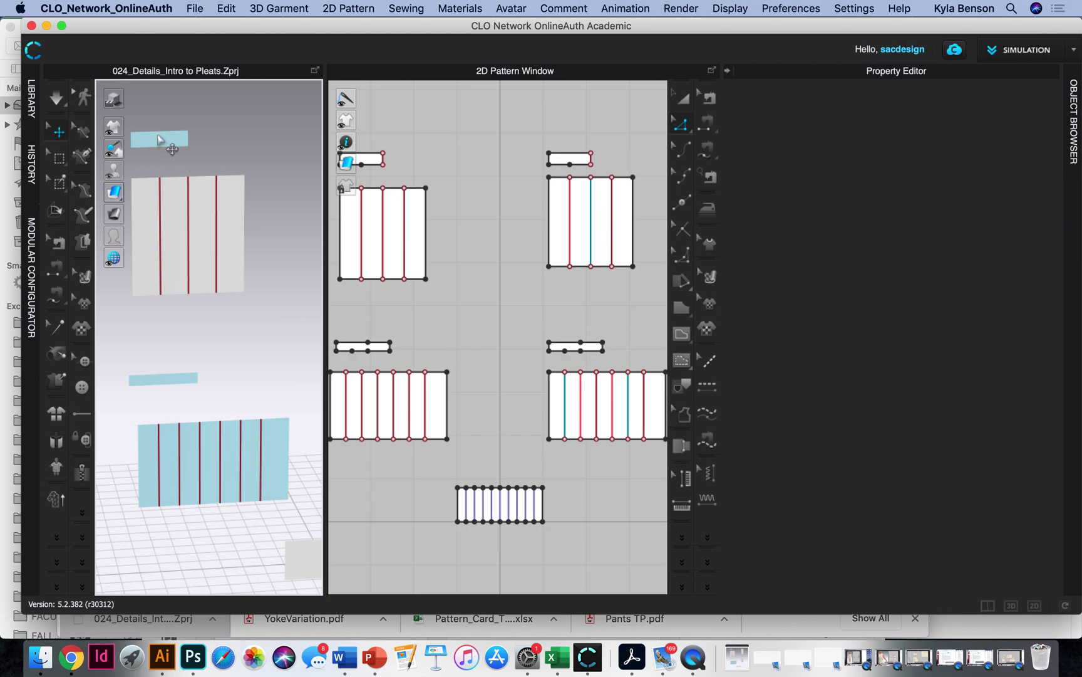
# Inspect a grey panel pleat line's fold settings: Fold Strength 5 and Fold Angle 180.
pyautogui.rightClick(157, 136)
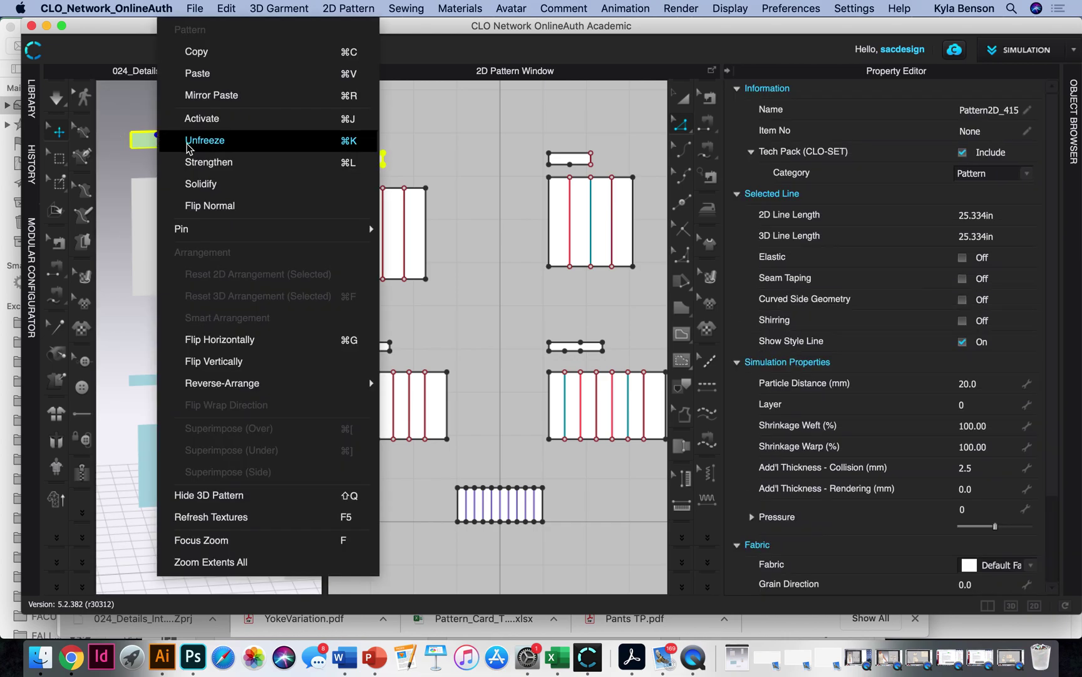
pyautogui.click(136, 122)
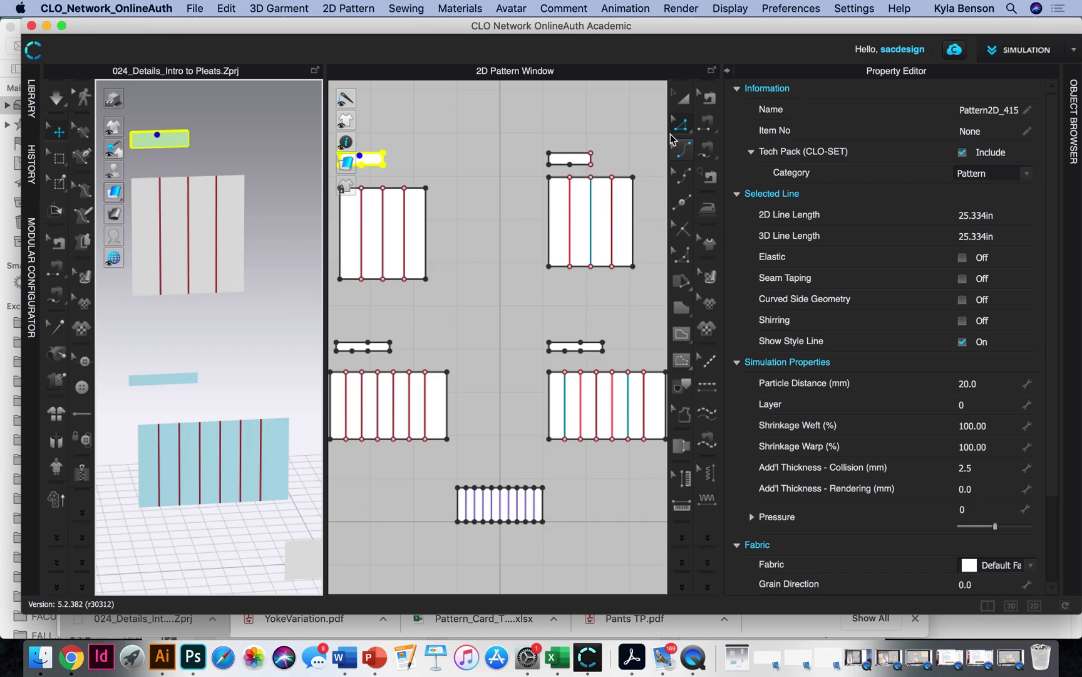
pyautogui.click(218, 228)
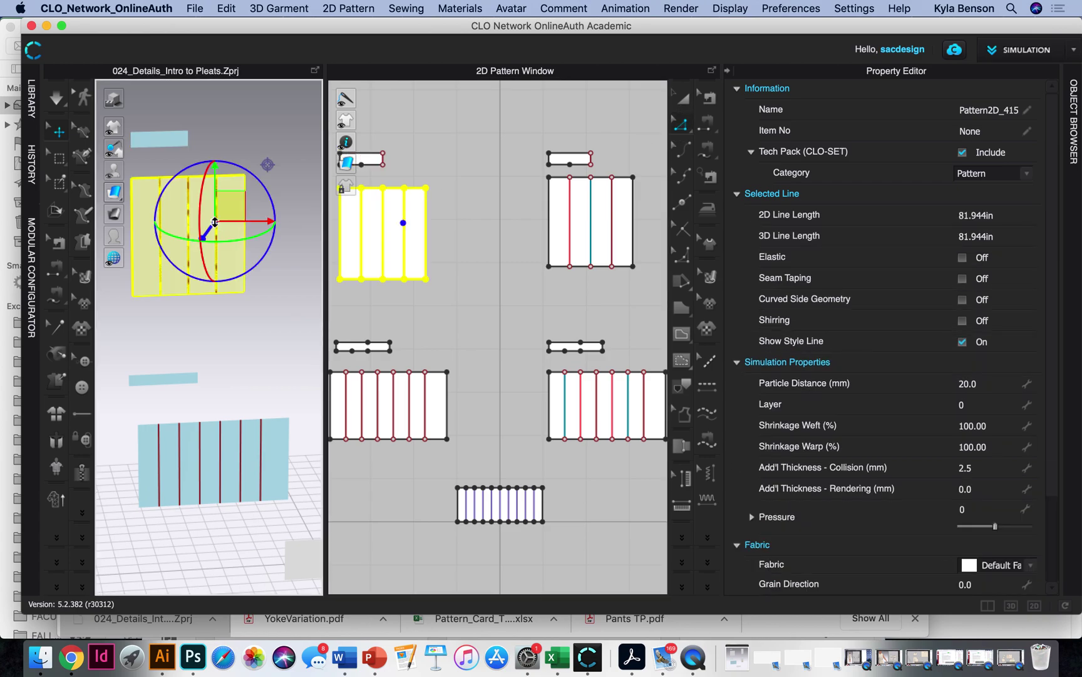
pyautogui.click(404, 239)
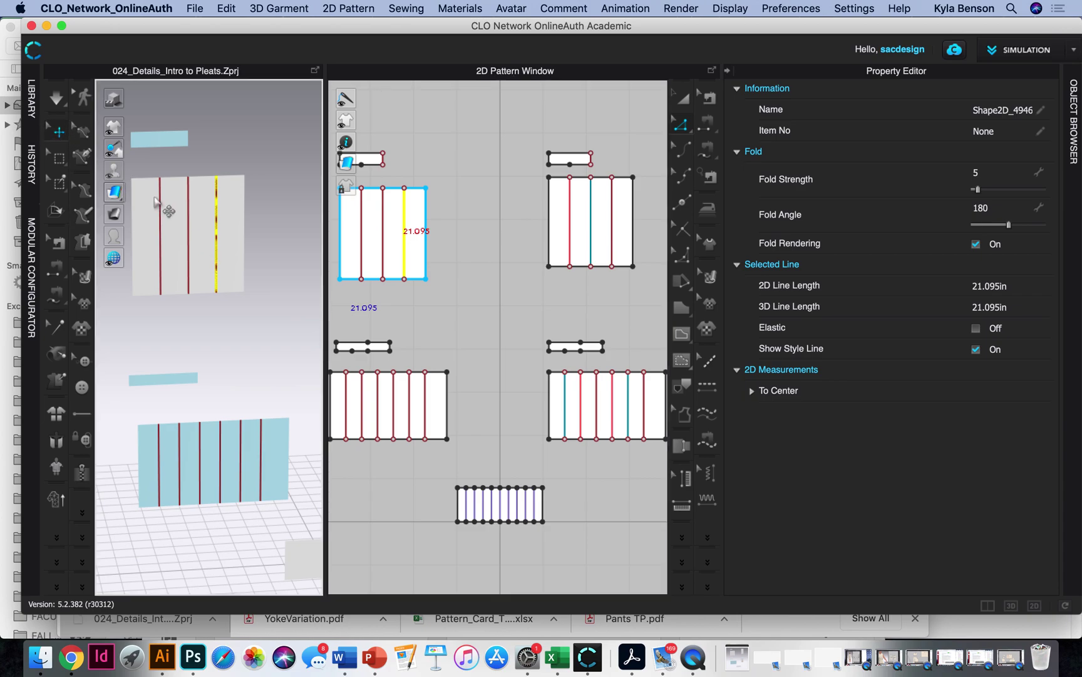
# Strengthen the grey pleat panel so it turns orange, check a pleat line, then deselect.
pyautogui.click(236, 217)
pyautogui.rightClick(240, 246)
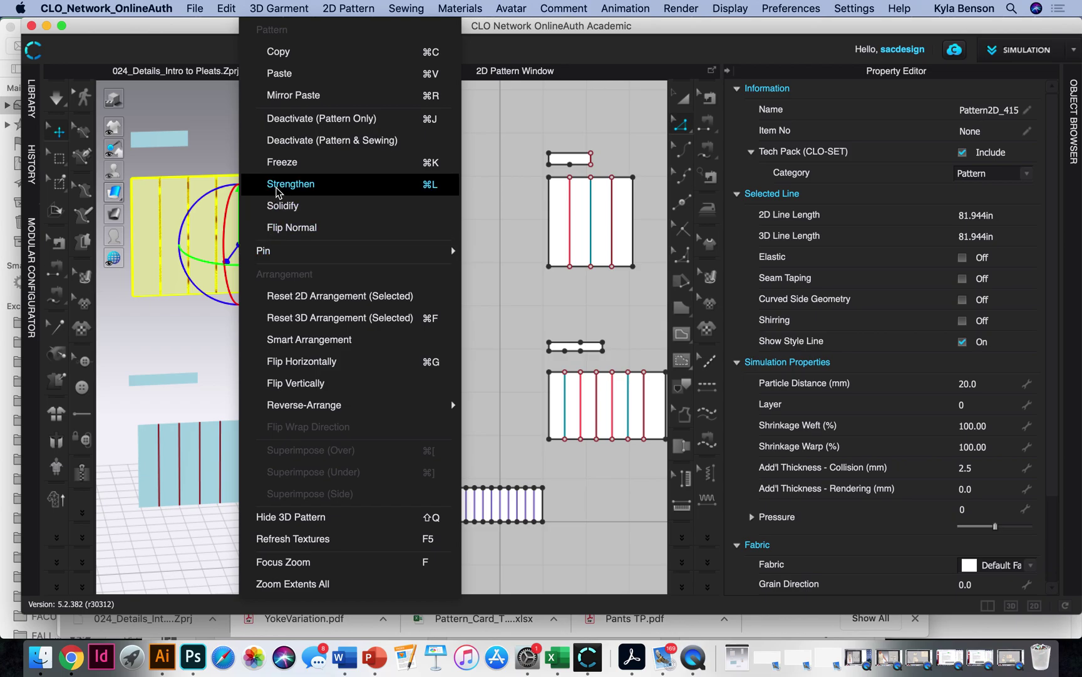
pyautogui.click(276, 190)
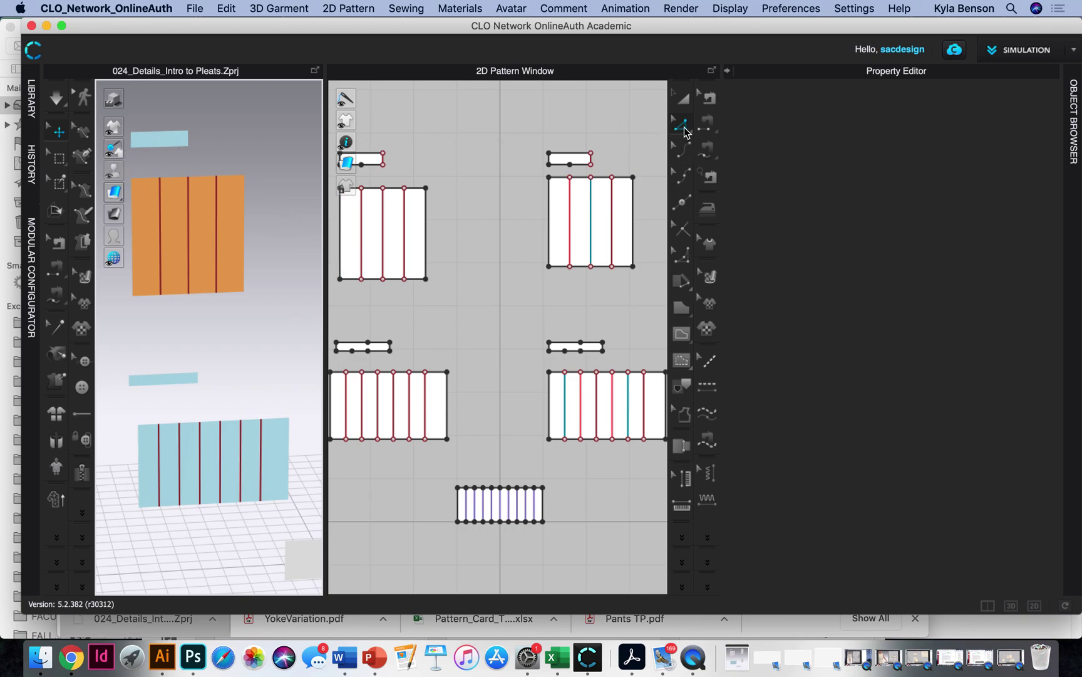
pyautogui.click(171, 241)
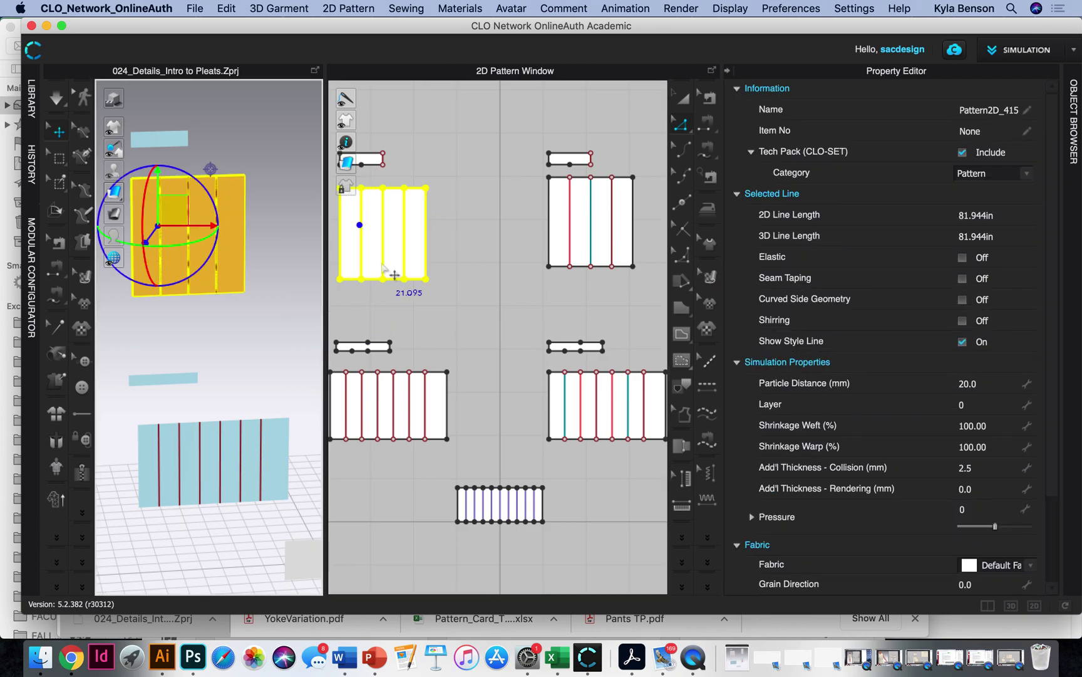
pyautogui.click(362, 257)
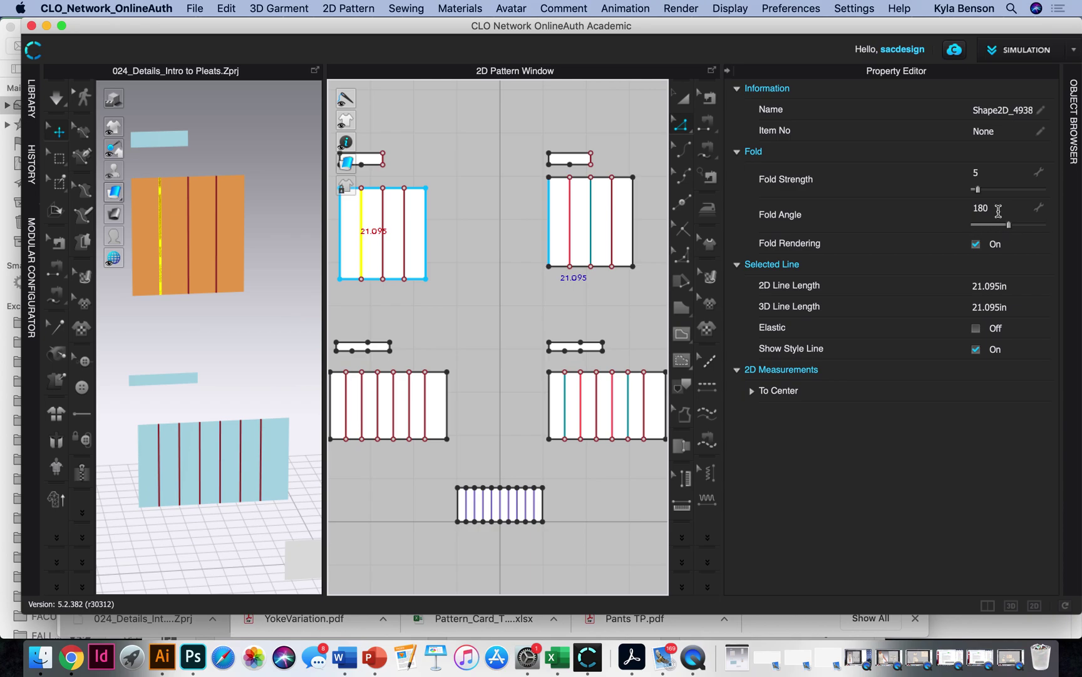
pyautogui.click(270, 271)
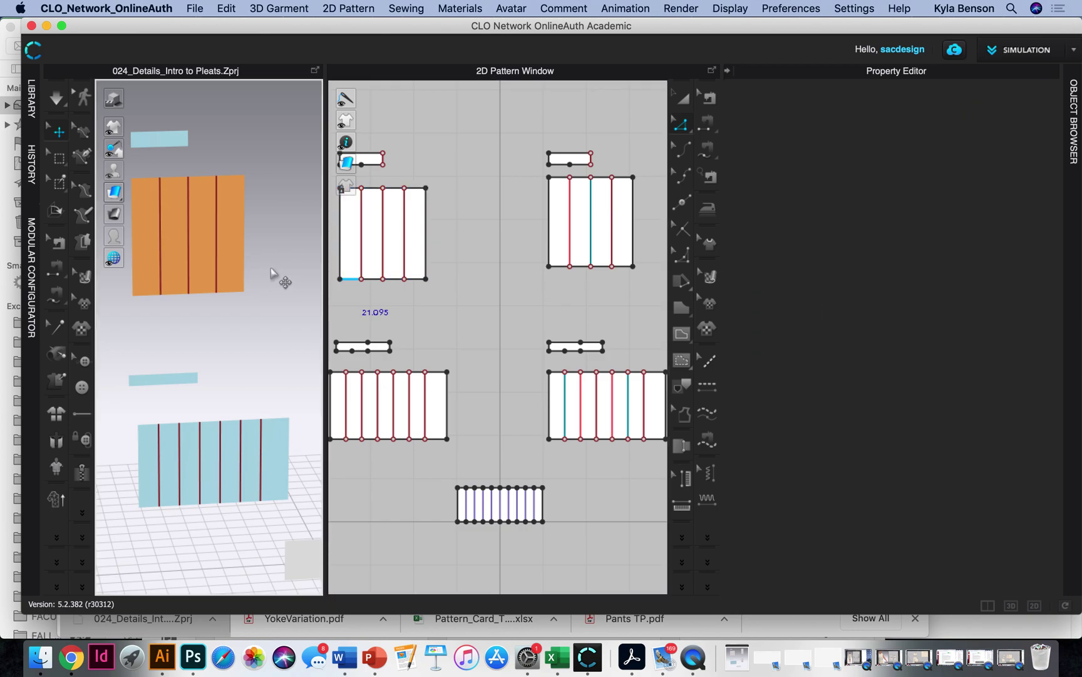
pyautogui.click(682, 125)
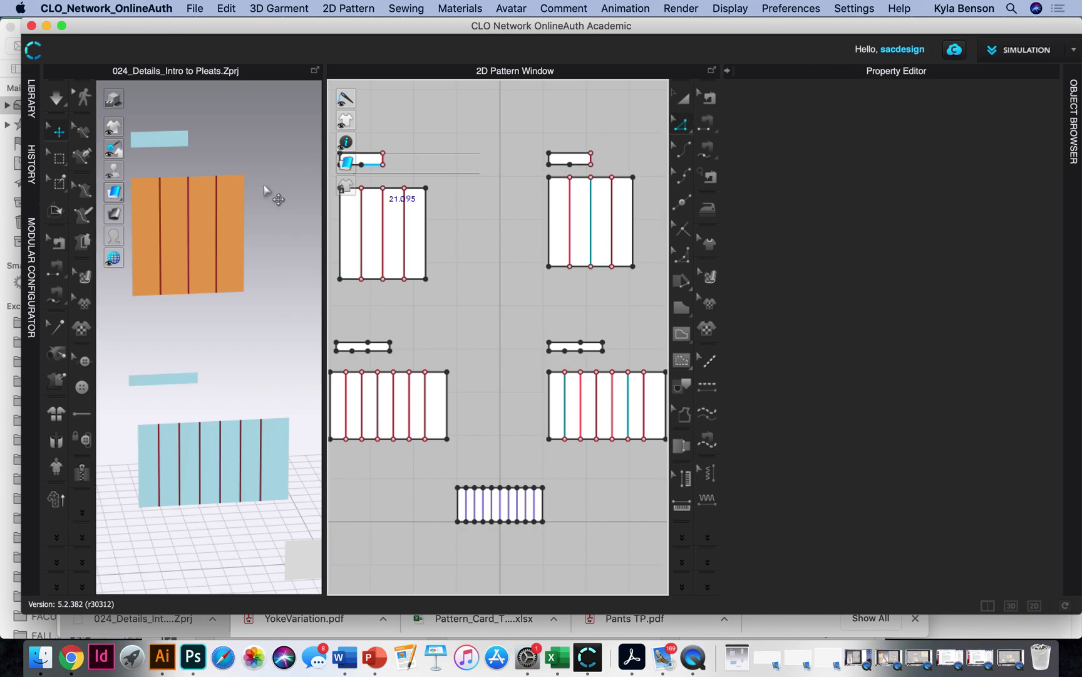
pyautogui.click(164, 240)
pyautogui.click(360, 269)
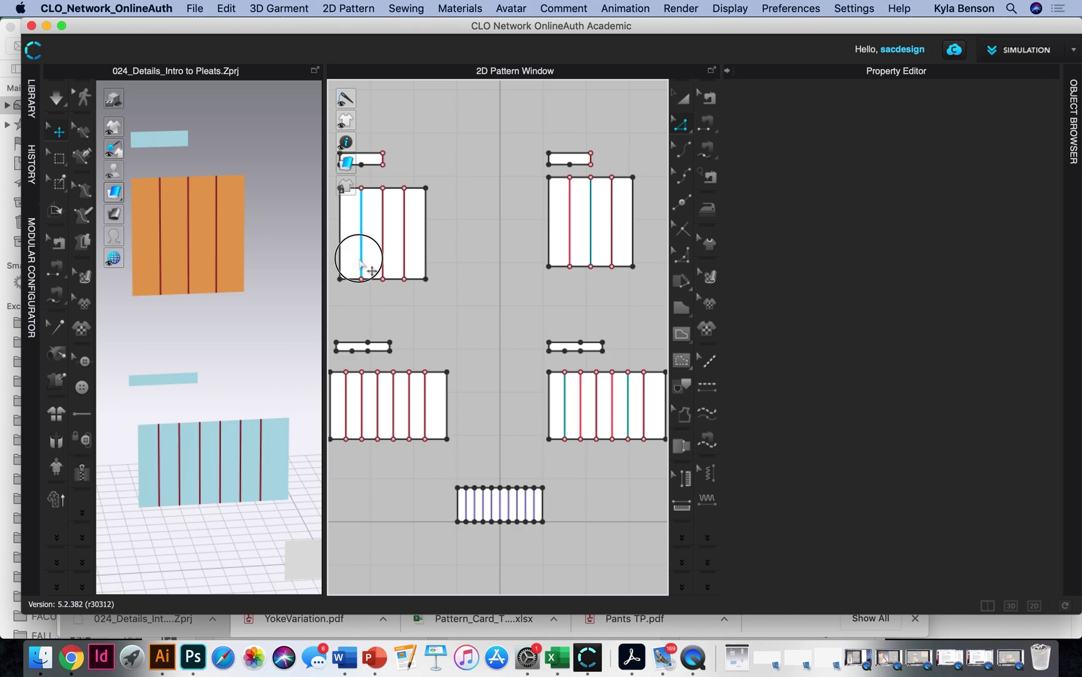
pyautogui.click(362, 263)
pyautogui.keyDown('shift'); pyautogui.click(382, 260); pyautogui.keyUp('shift')
pyautogui.keyDown('shift'); pyautogui.click(404, 262); pyautogui.keyUp('shift')
pyautogui.rightClick(406, 260)
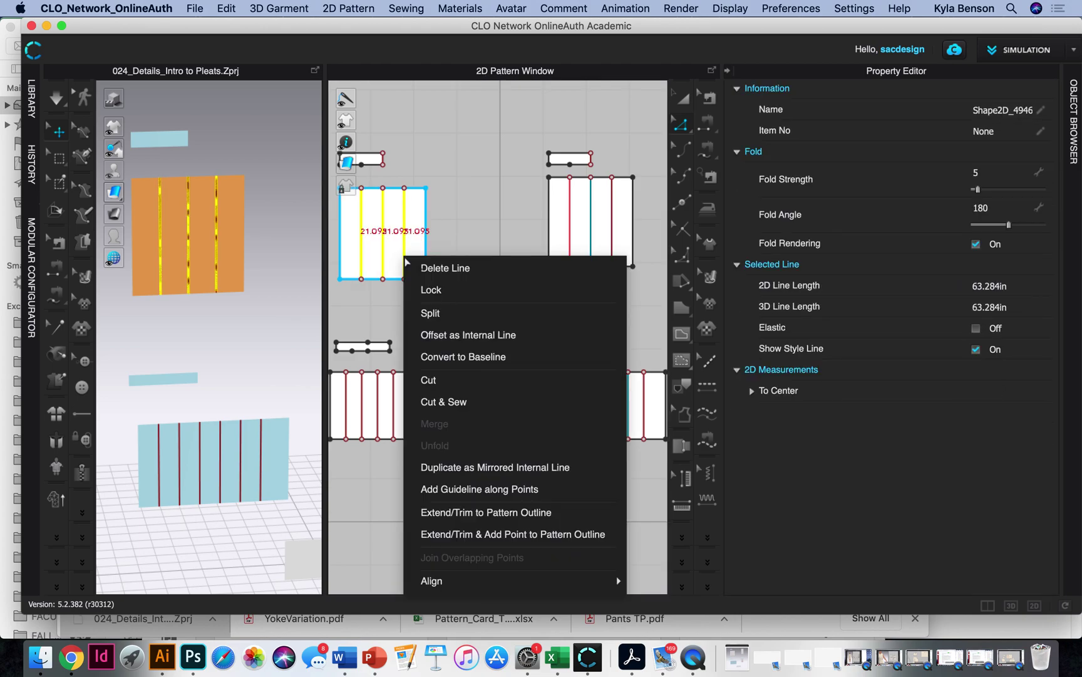
pyautogui.click(551, 537)
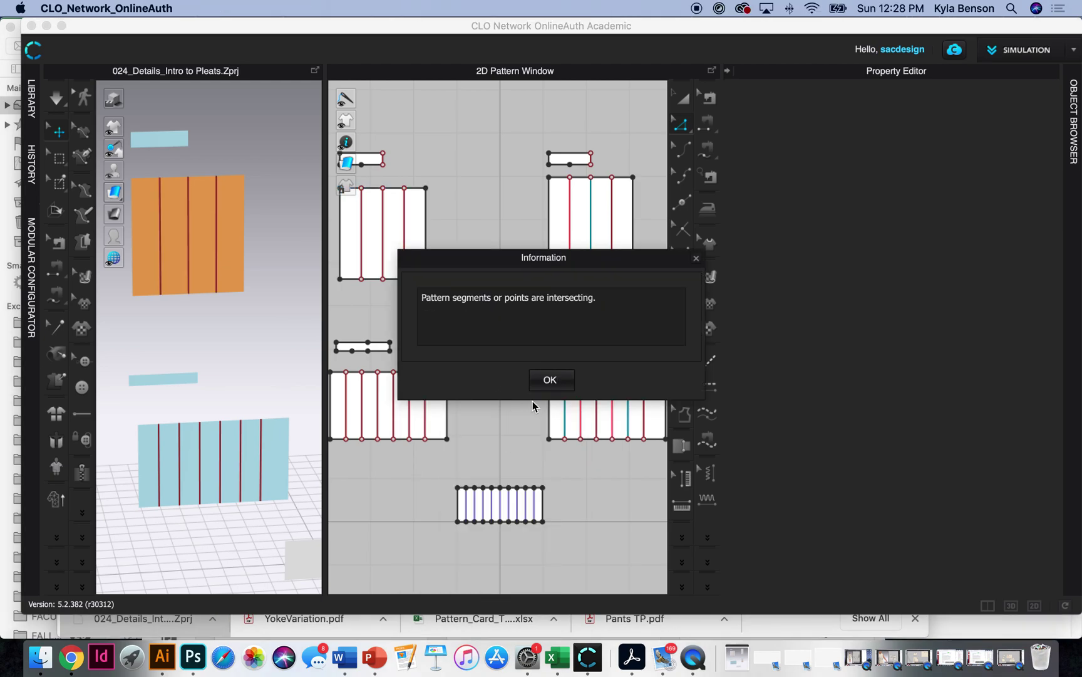
pyautogui.click(550, 379)
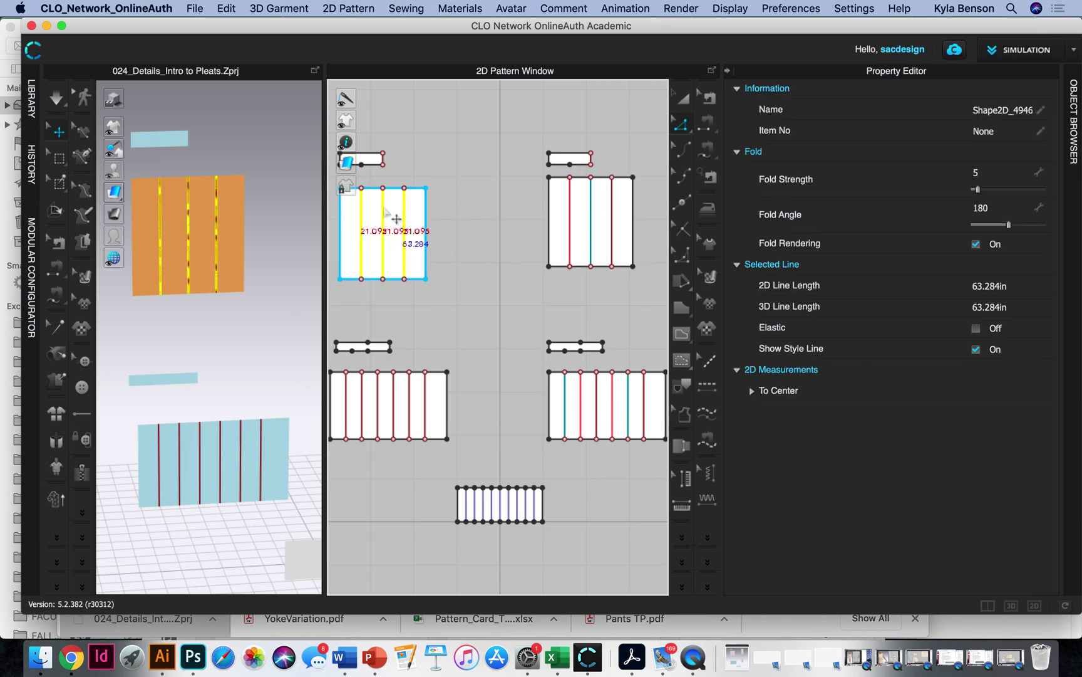
# Select the three pleat lines on the panel, right to left.
pyautogui.moveTo(429, 320); pyautogui.dragTo(479, 324, button='right')
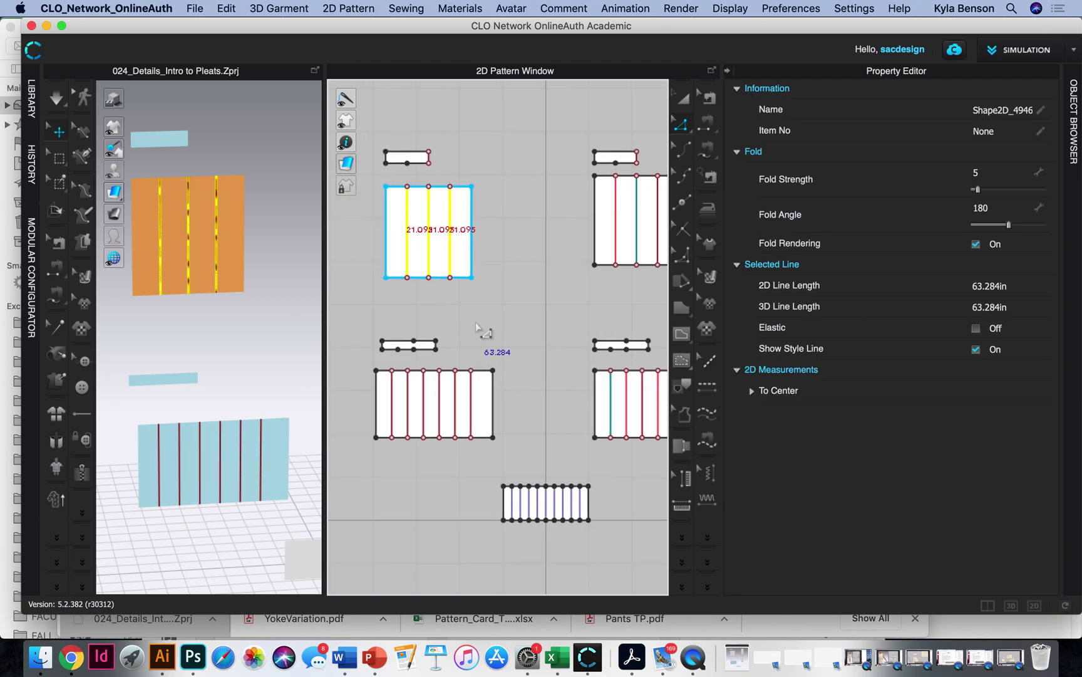
pyautogui.click(539, 251)
pyautogui.click(451, 243)
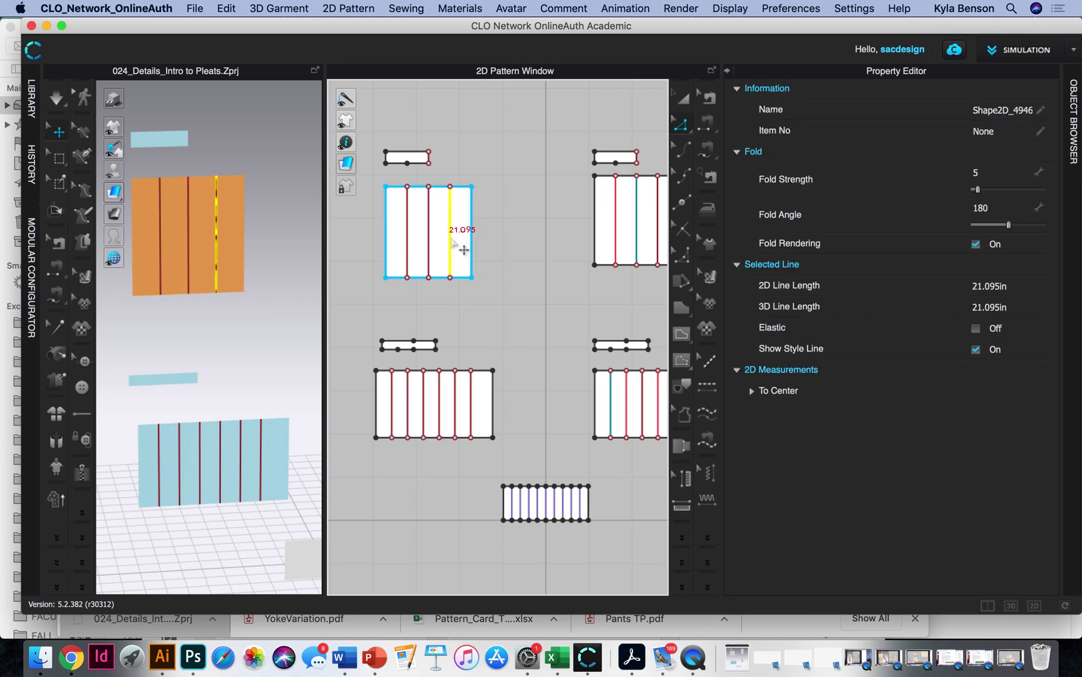
pyautogui.click(430, 244)
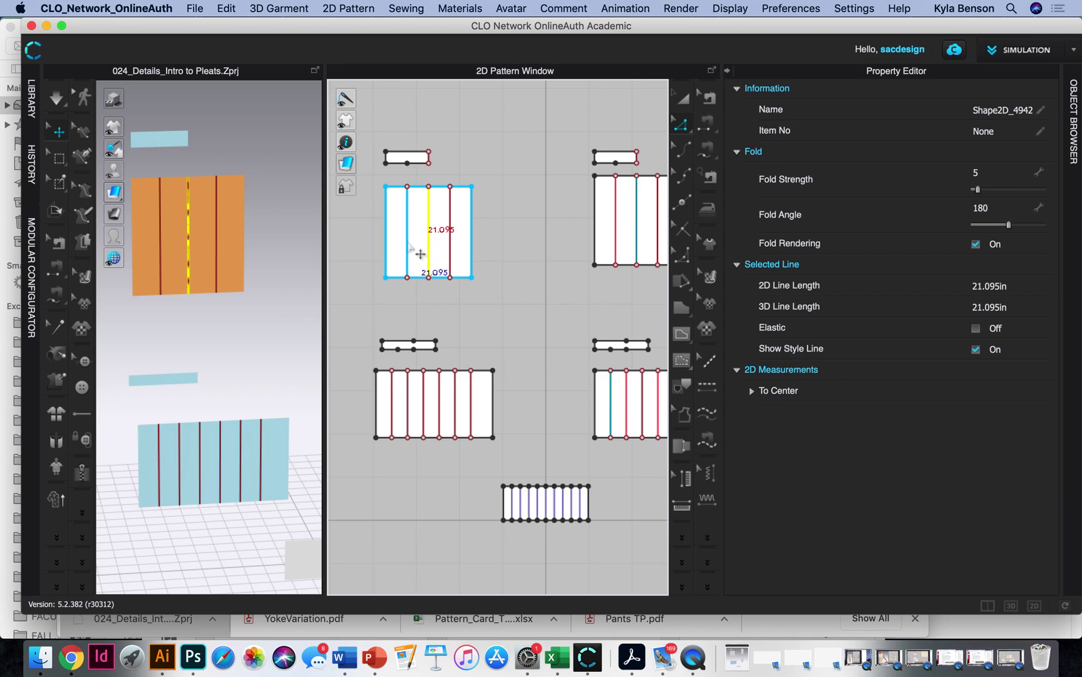
pyautogui.click(408, 247)
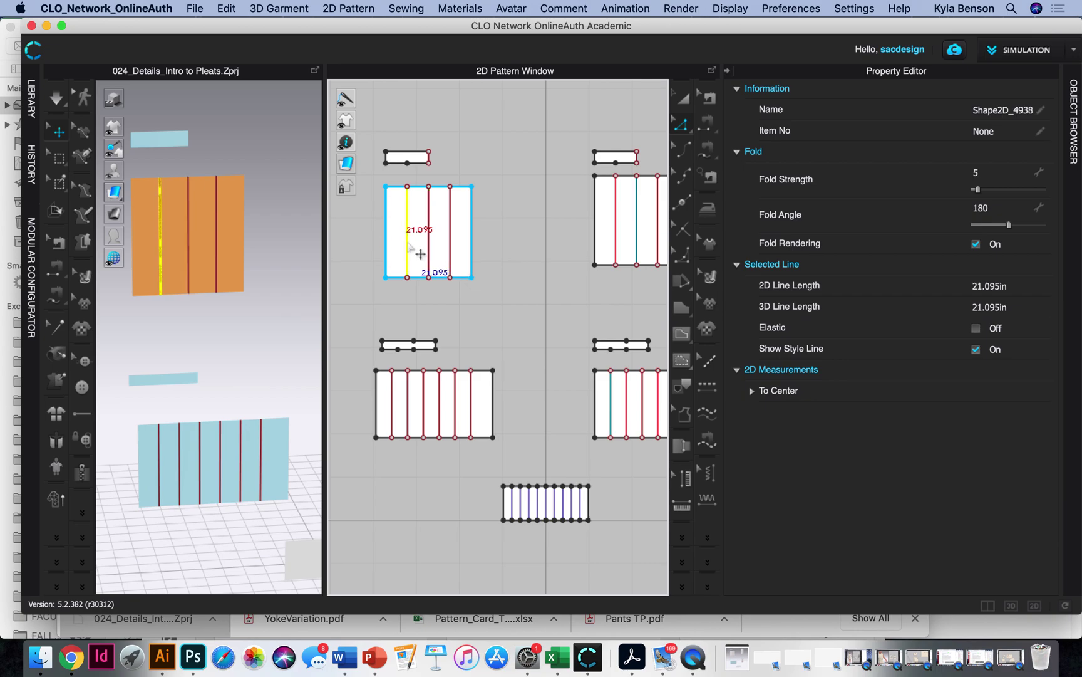
# Start a Pleats Fold line at the panel's left edge.
pyautogui.click(348, 8)
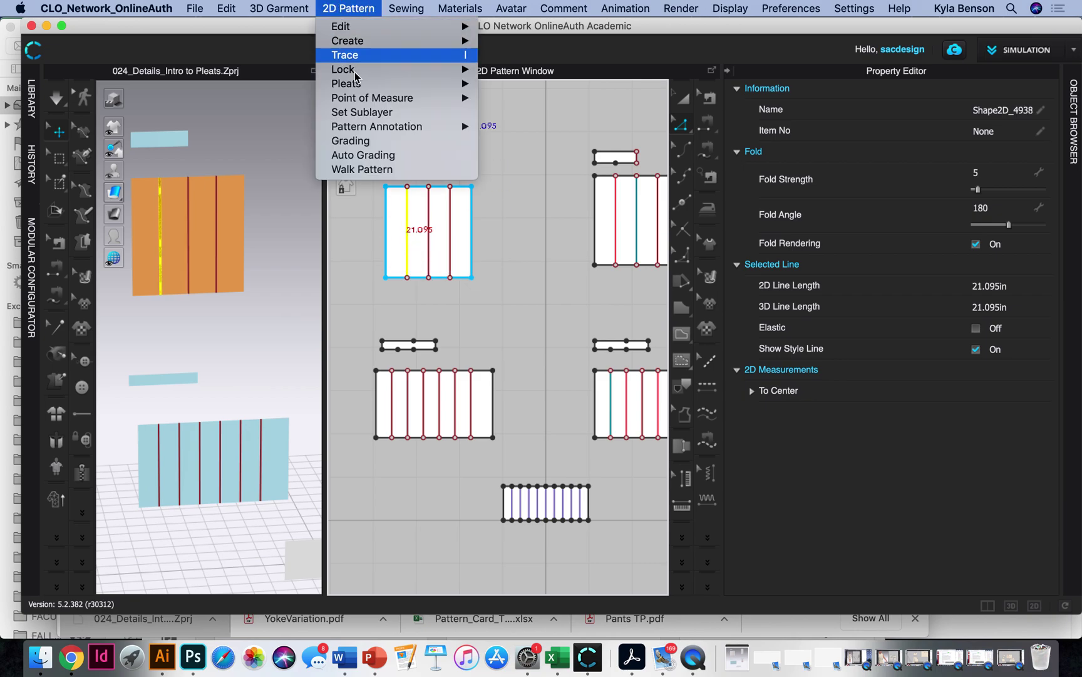
pyautogui.moveTo(359, 88)
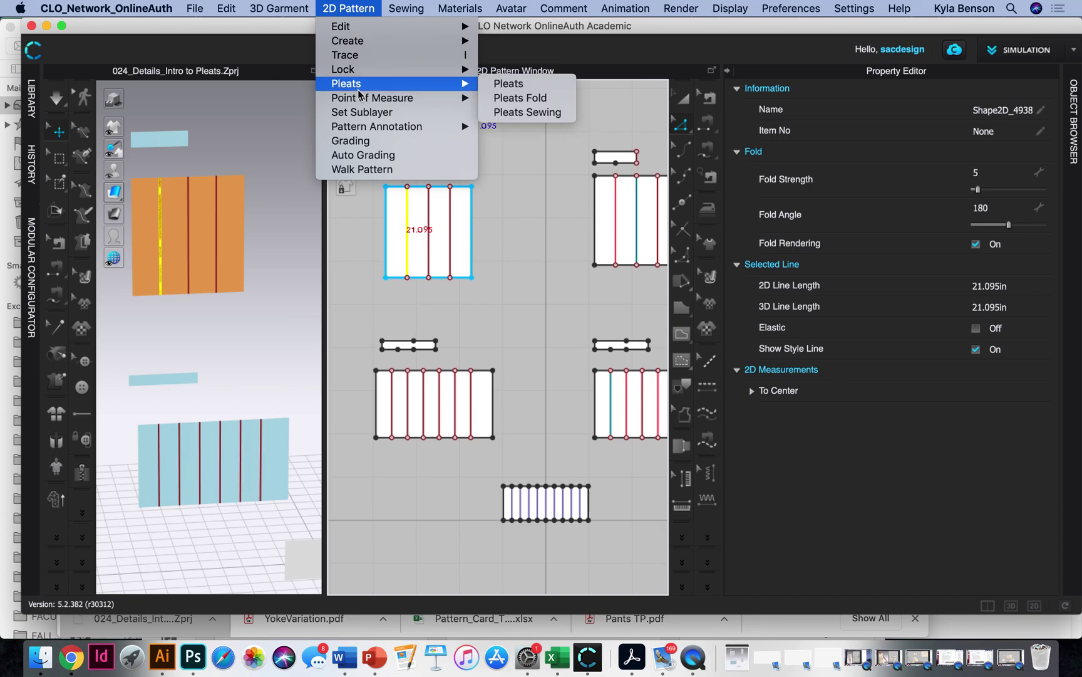
pyautogui.click(524, 99)
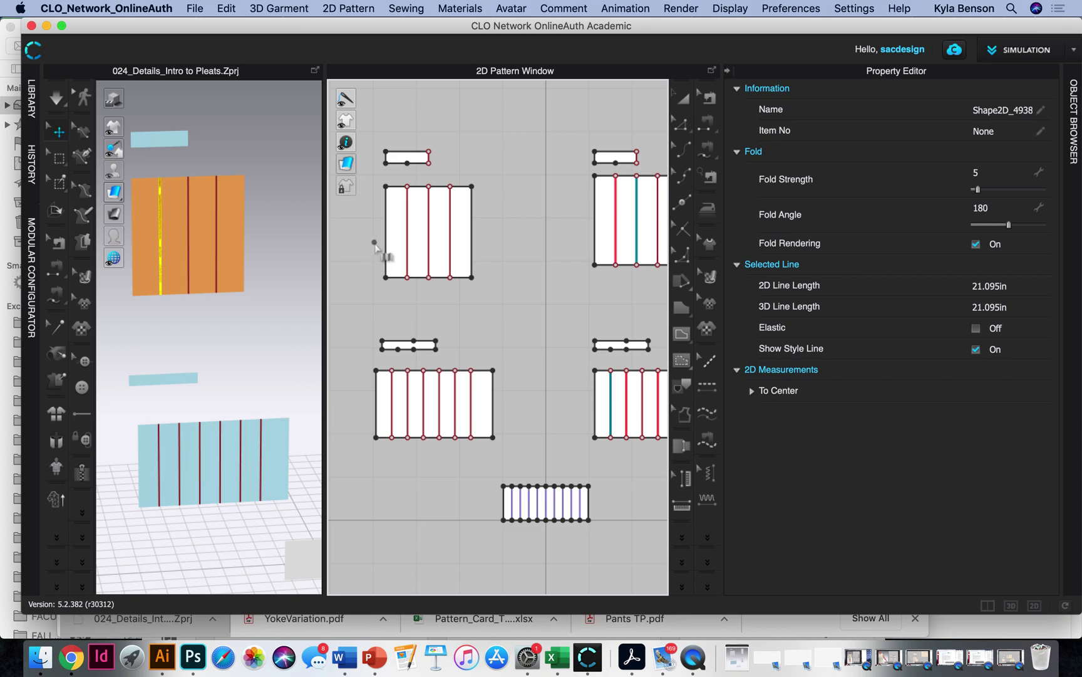
pyautogui.click(380, 238)
# Finish the fold line and apply Knife Pleats with 3 internal lines per pleat.
pyautogui.click(490, 239)
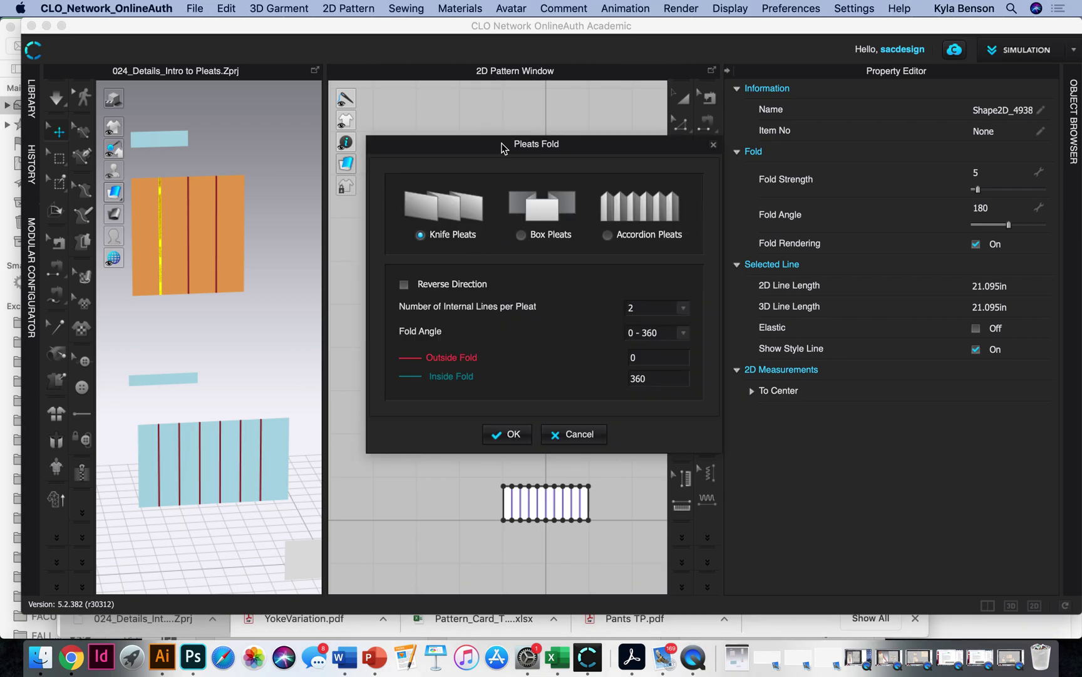
pyautogui.moveTo(501, 148); pyautogui.dragTo(686, 119)
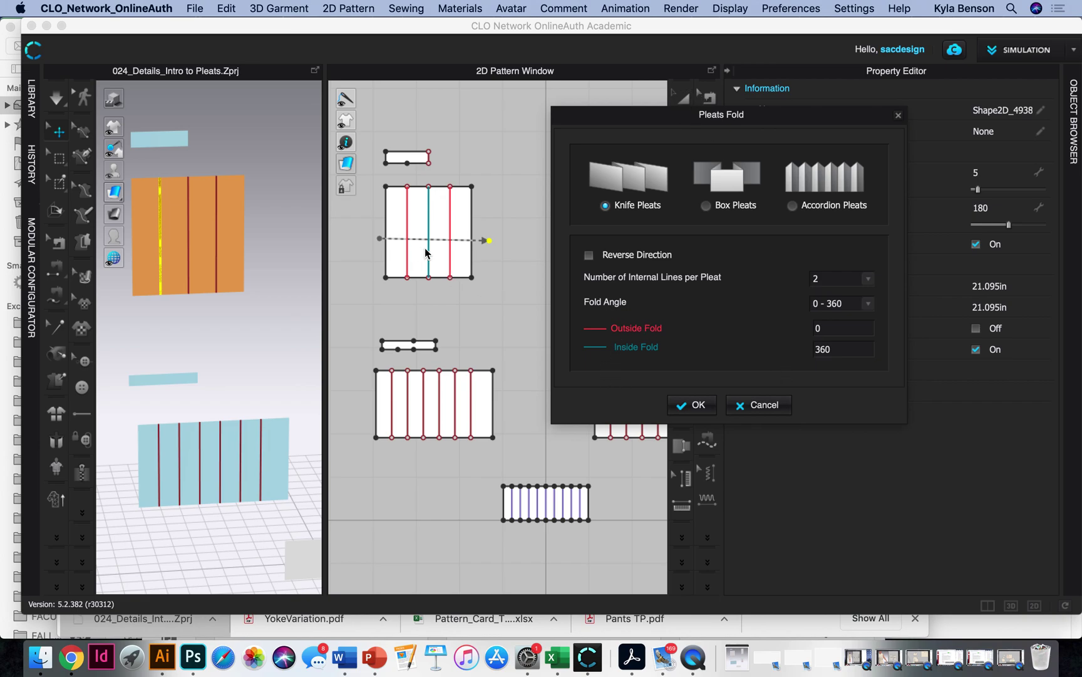
pyautogui.click(869, 280)
pyautogui.click(820, 297)
pyautogui.click(693, 404)
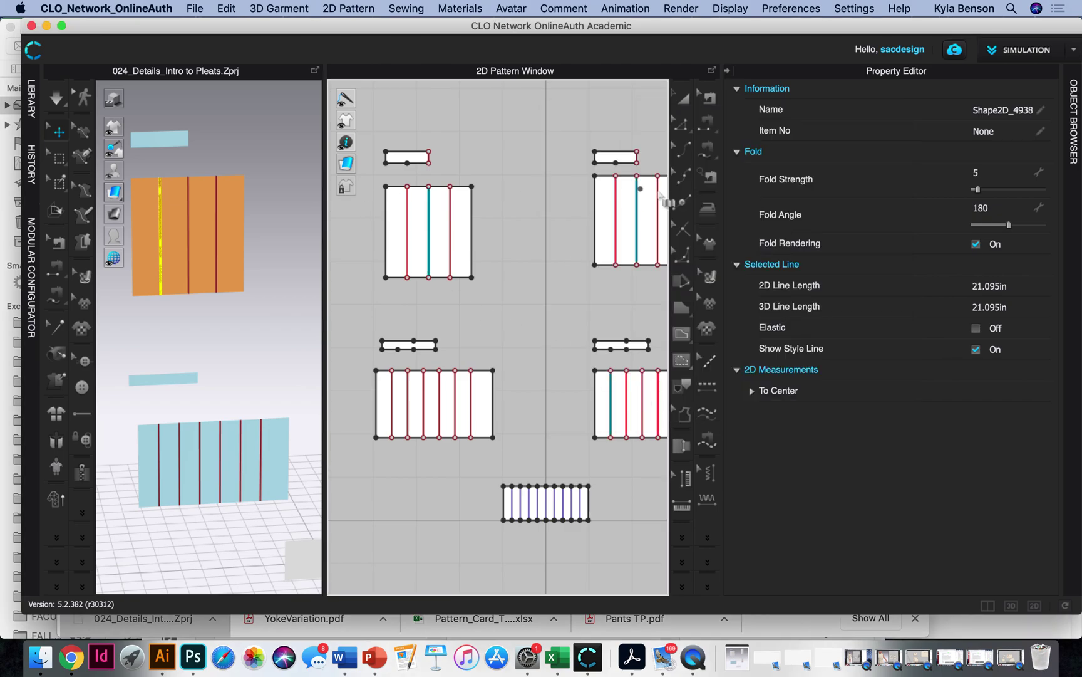
# Check the pleat lines' fold angles: 0 left, 360 middle, 180 right.
pyautogui.click(681, 124)
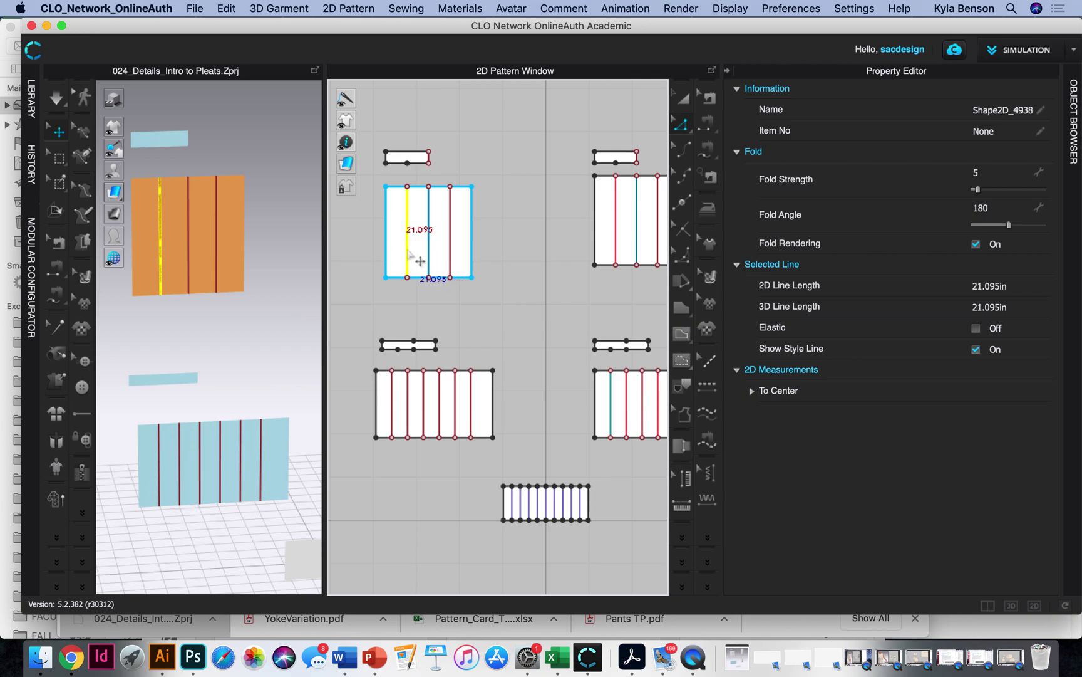
pyautogui.click(443, 251)
pyautogui.click(429, 257)
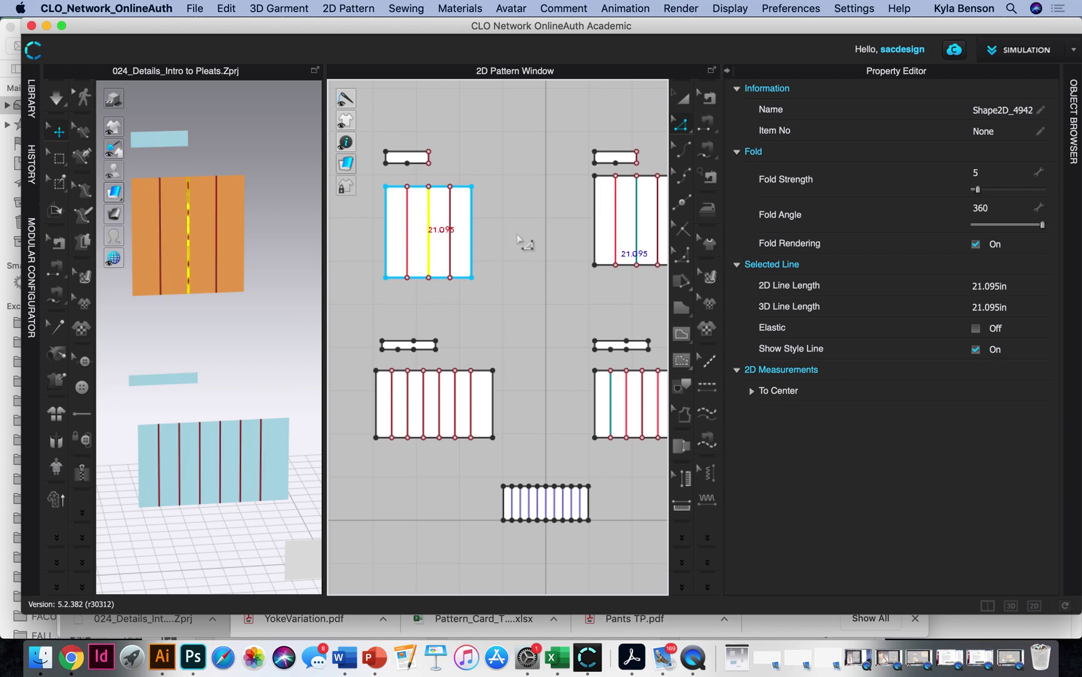
pyautogui.click(450, 266)
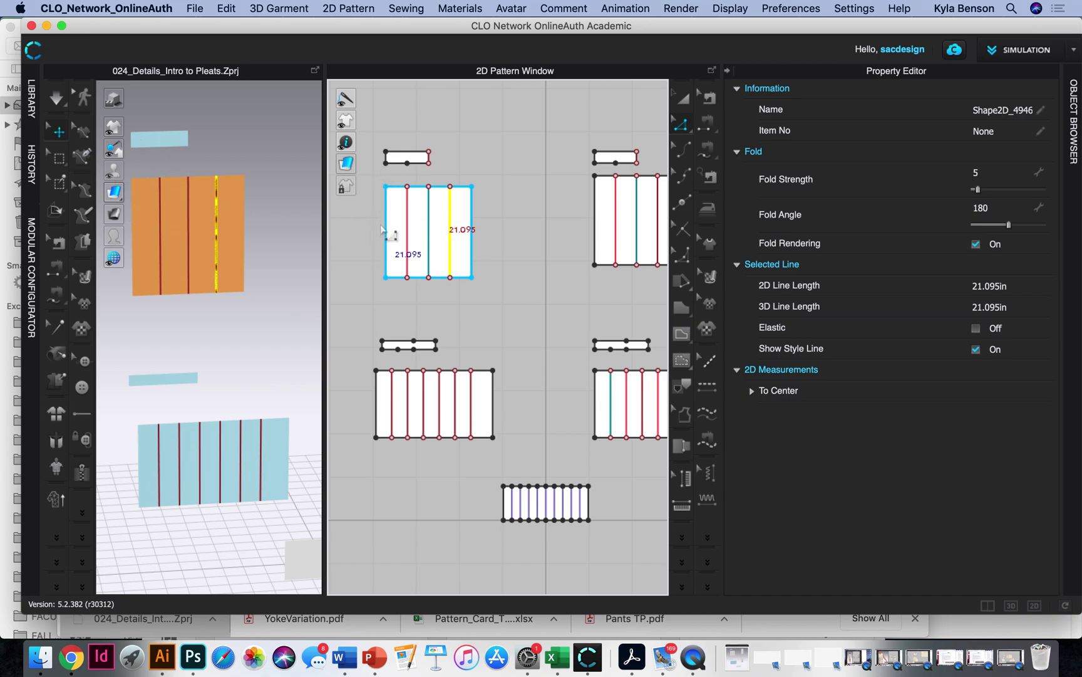
pyautogui.scroll(5, 381, 230)
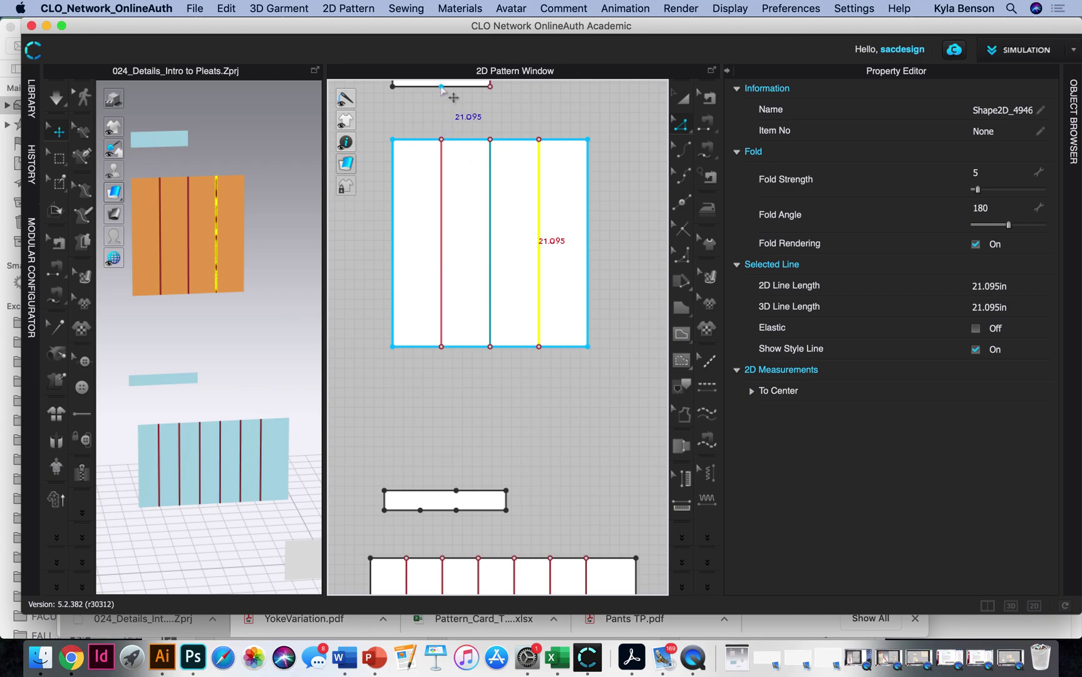
pyautogui.click(426, 89)
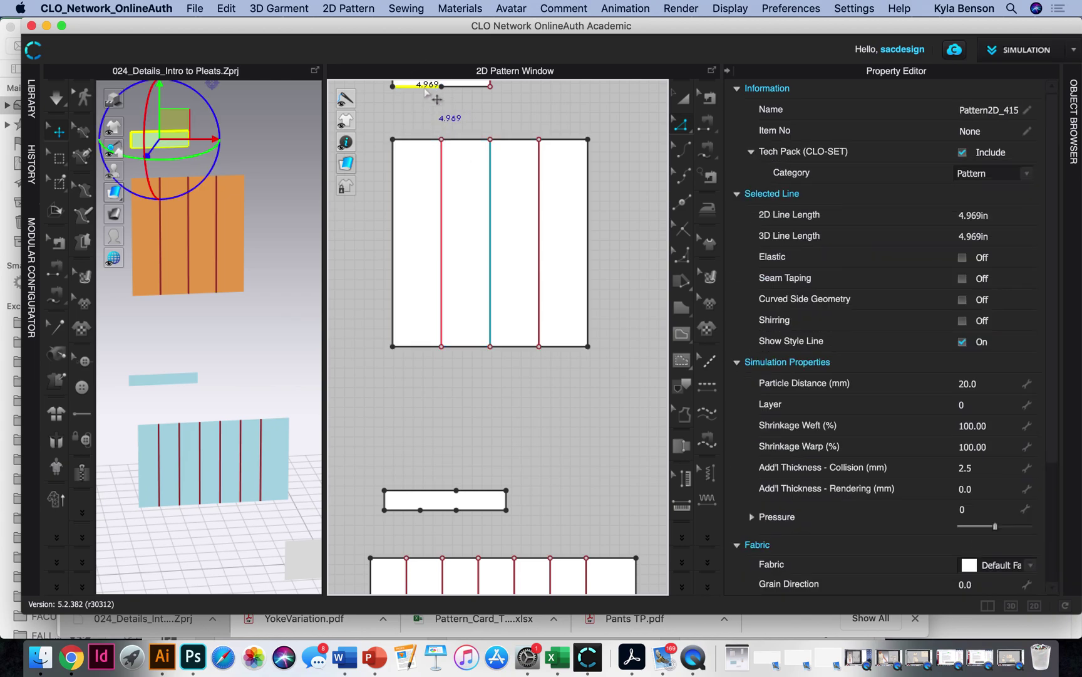
pyautogui.click(420, 139)
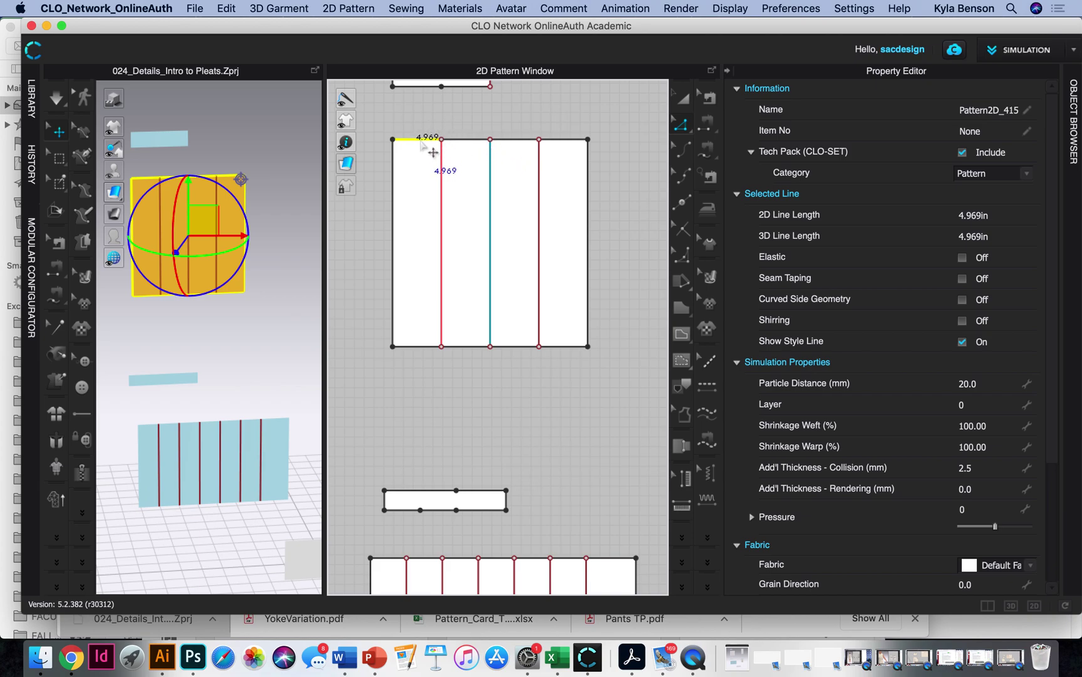
pyautogui.click(420, 85)
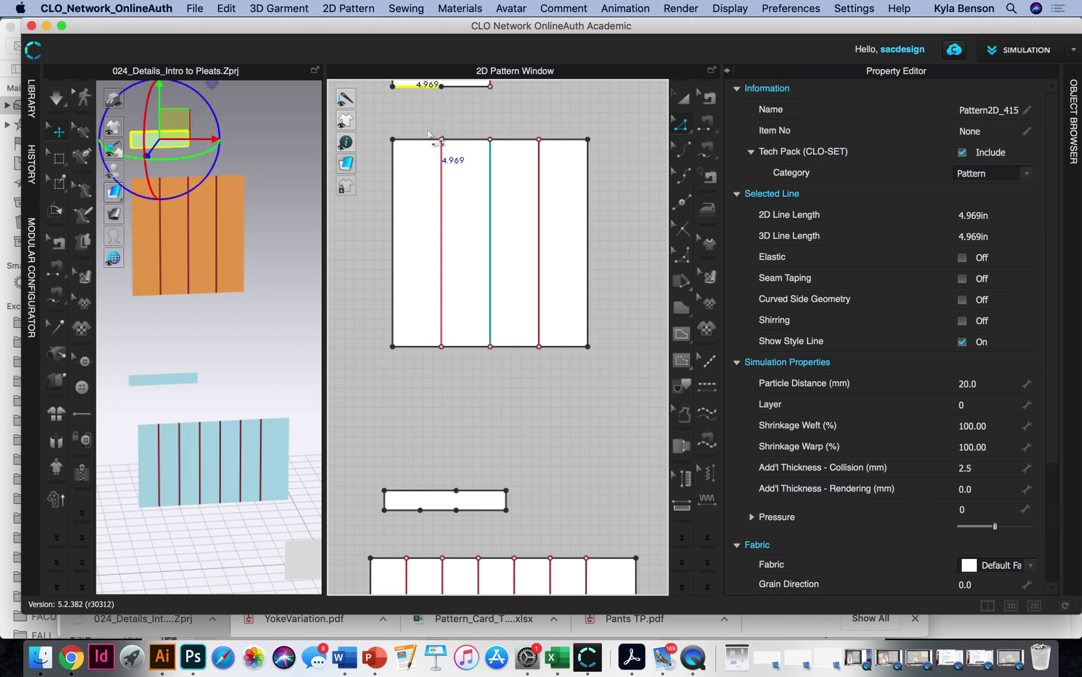
pyautogui.press('ctrl+super+Escape')
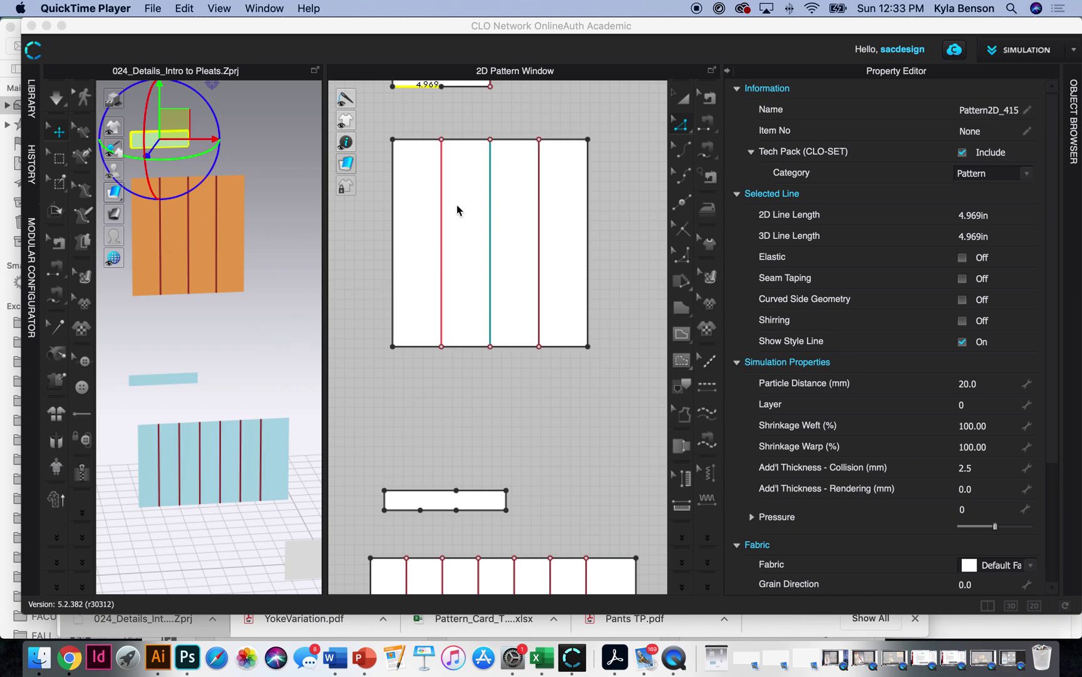
pyautogui.scroll(-2, 446, 153)
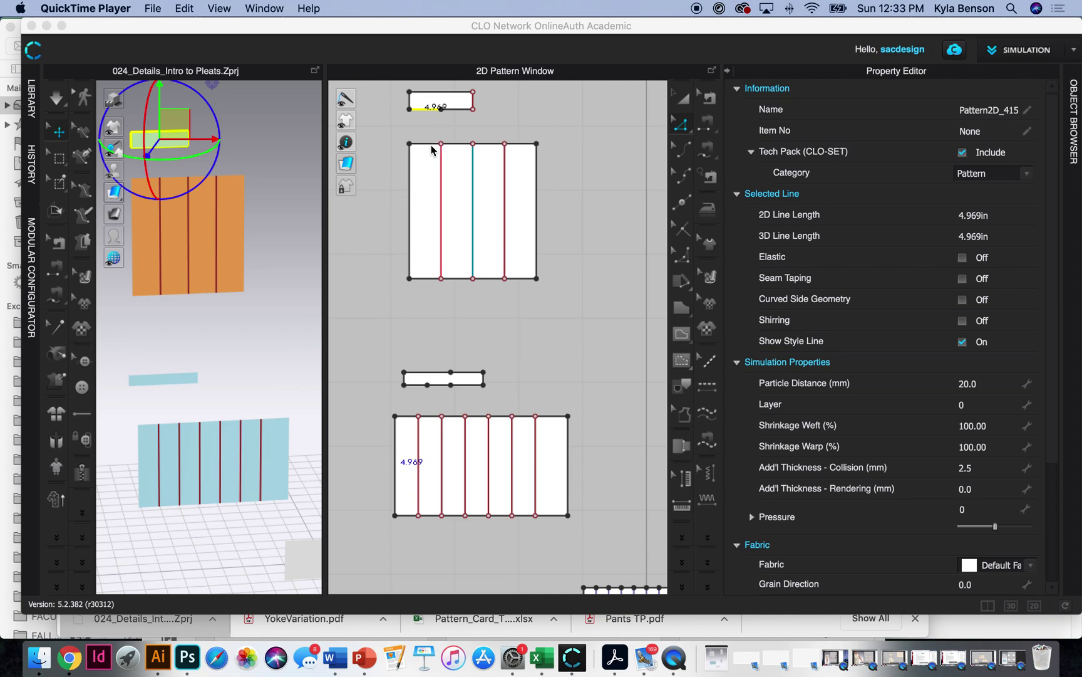
pyautogui.click(441, 183)
pyautogui.click(444, 188)
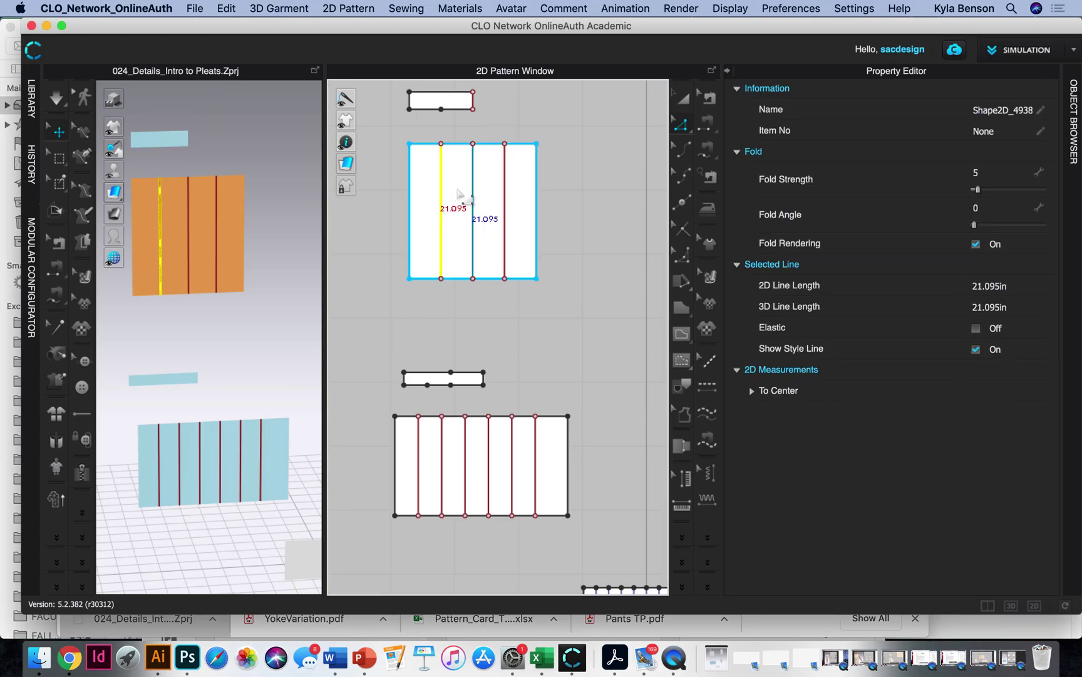
pyautogui.click(473, 187)
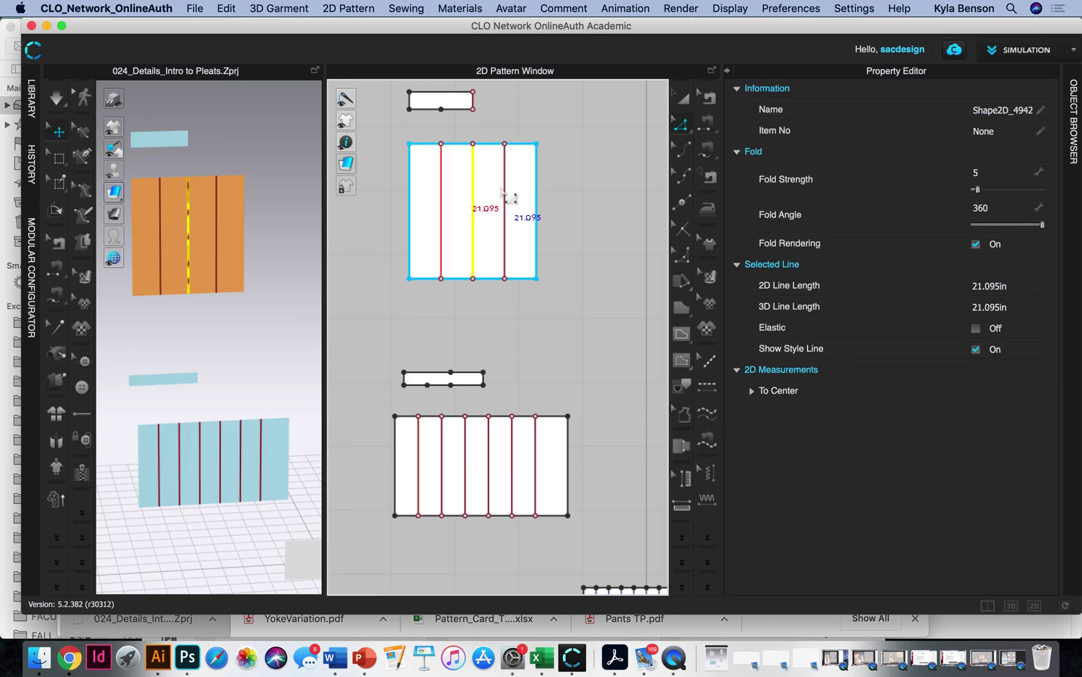
pyautogui.click(505, 202)
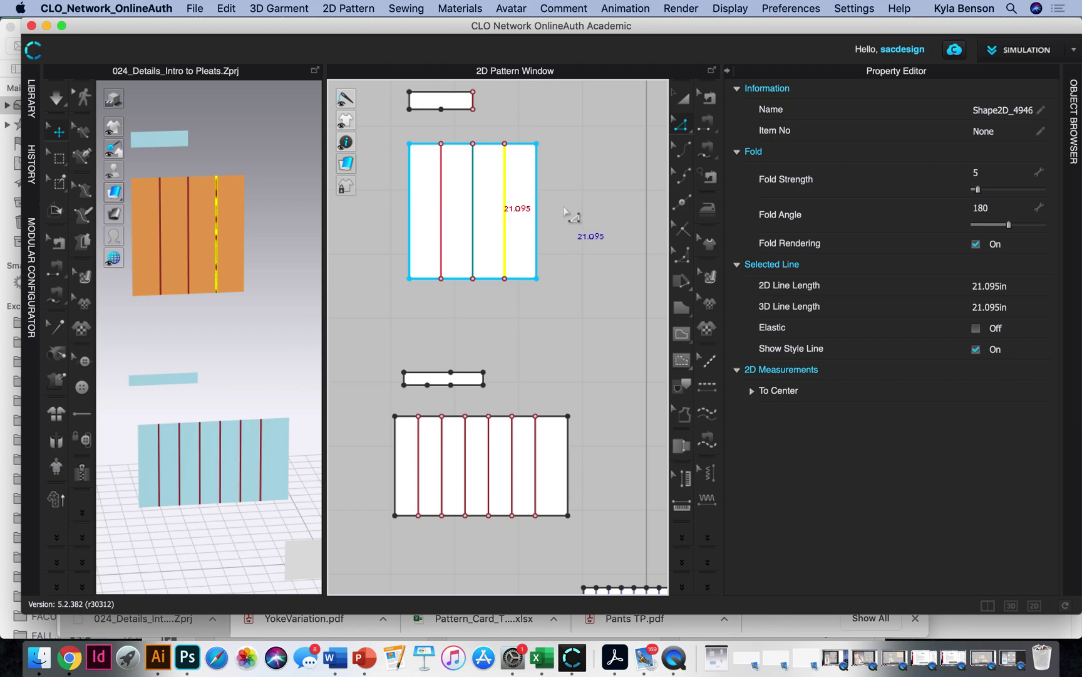
pyautogui.click(348, 9)
# Pleat-sew the top band's bottom edge to the panel's top edge.
pyautogui.moveTo(423, 88)
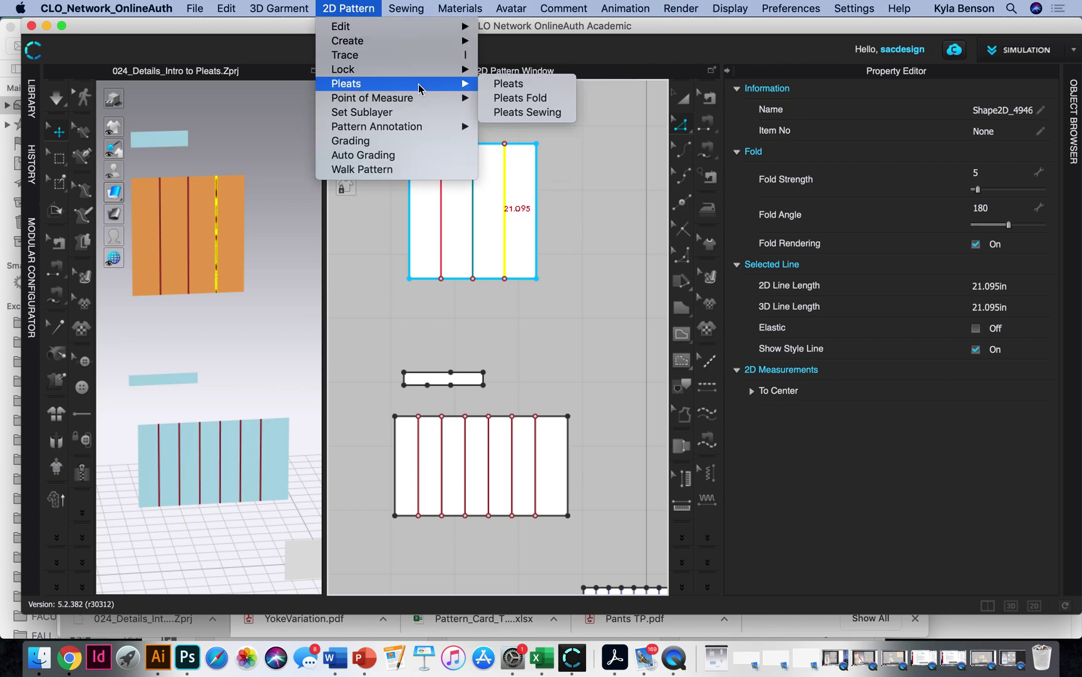
pyautogui.click(514, 114)
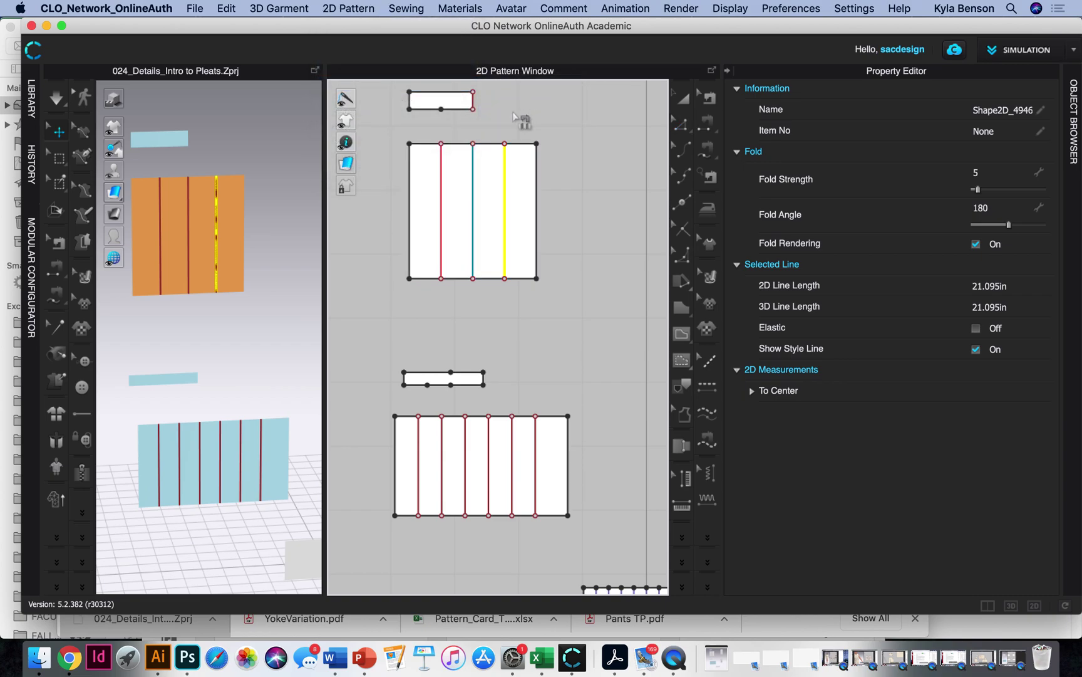
pyautogui.click(409, 109)
pyautogui.click(415, 144)
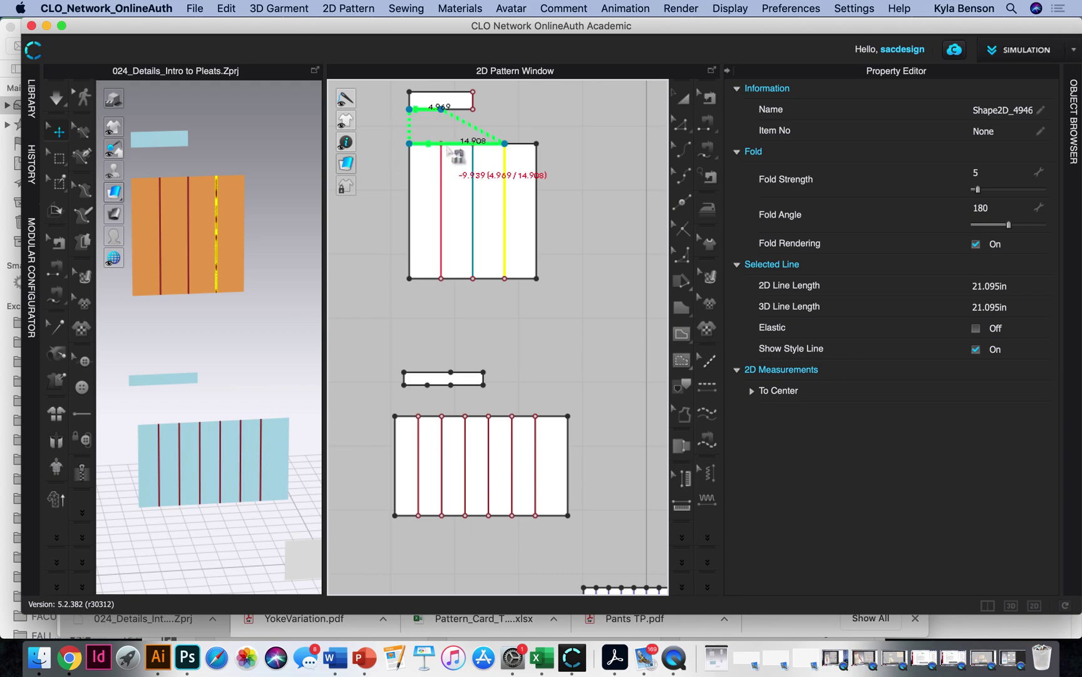
pyautogui.click(505, 144)
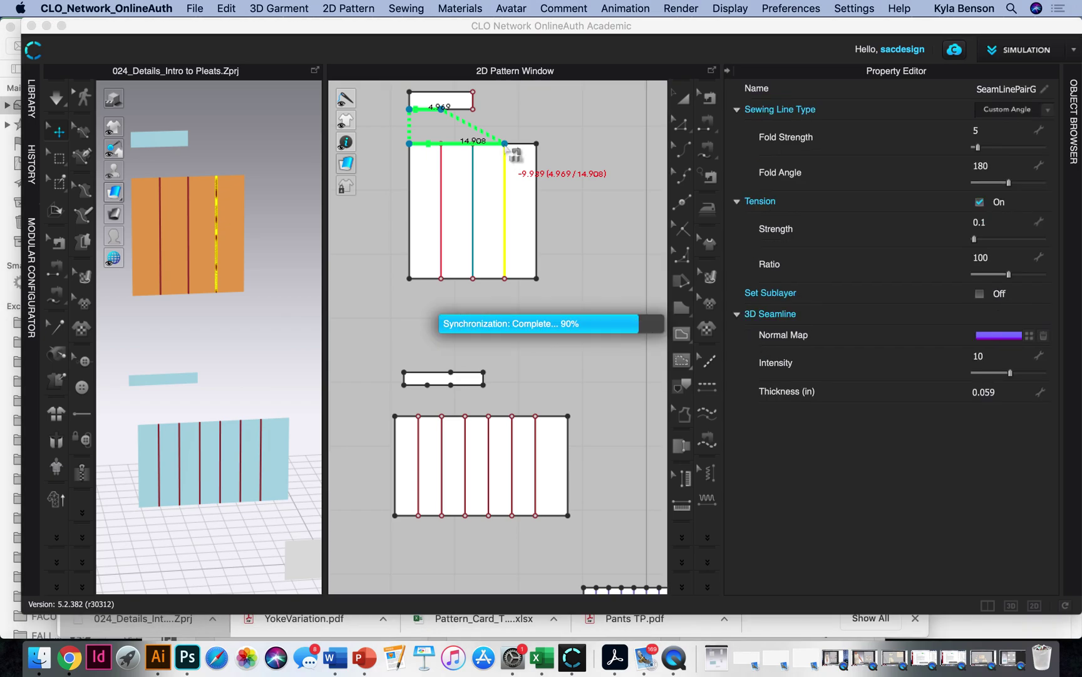
# Reverse the direction of the new pleat seam and start simulating.
pyautogui.click(707, 126)
pyautogui.click(458, 109)
pyautogui.press('b')
pyautogui.rightClick(495, 131)
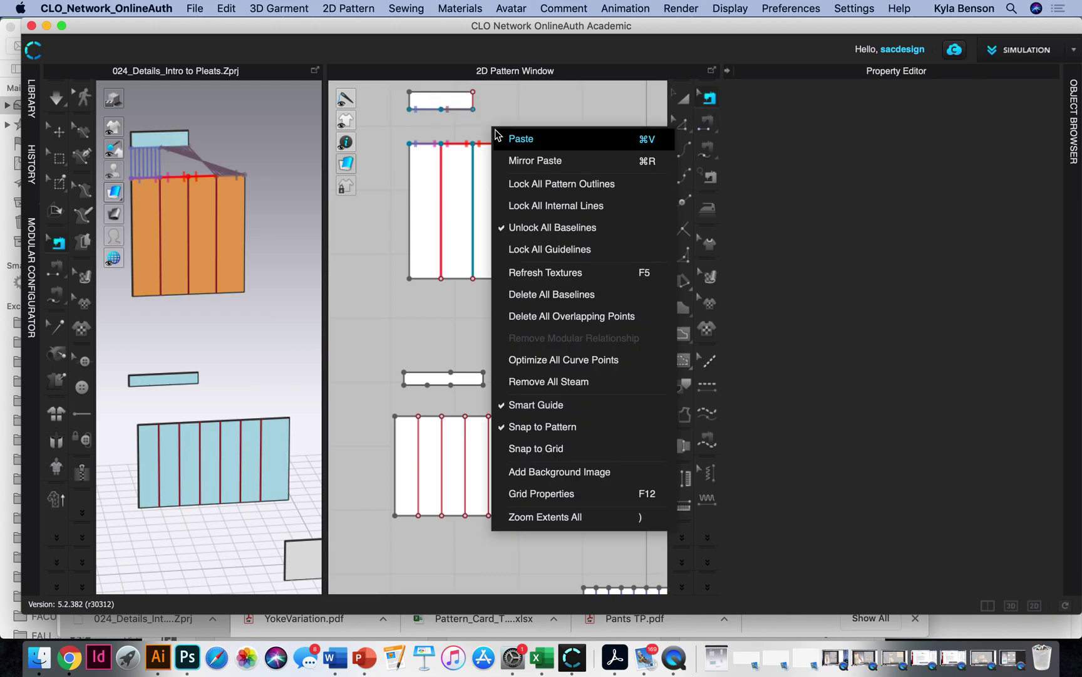
pyautogui.press('Escape')
pyautogui.click(466, 110)
pyautogui.rightClick(464, 108)
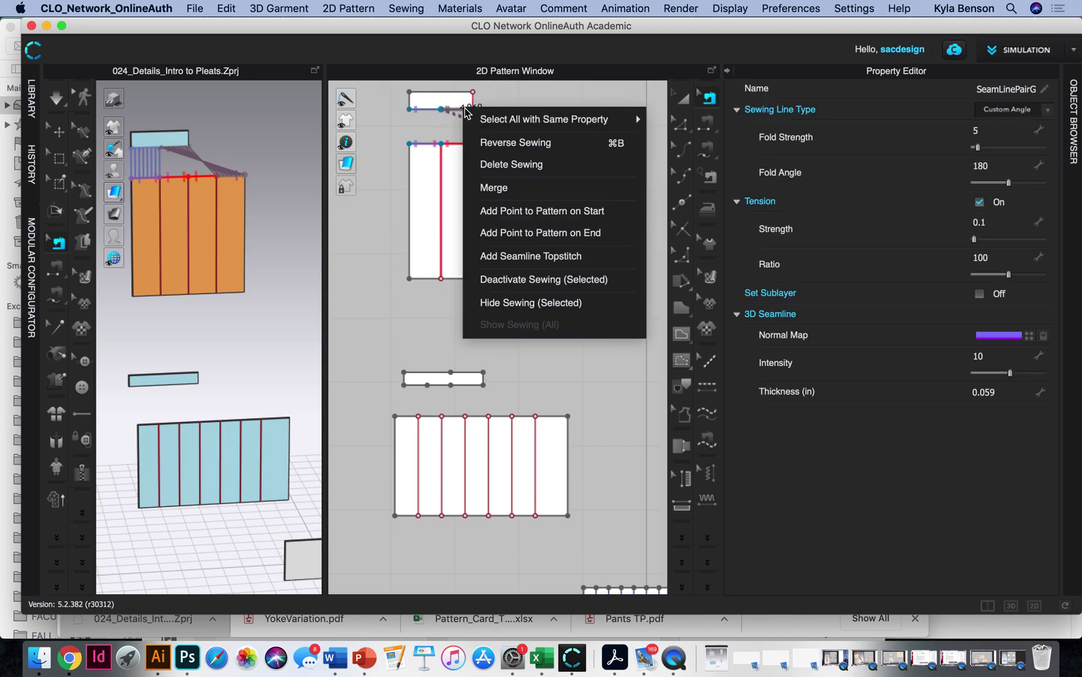
pyautogui.click(515, 143)
pyautogui.click(585, 135)
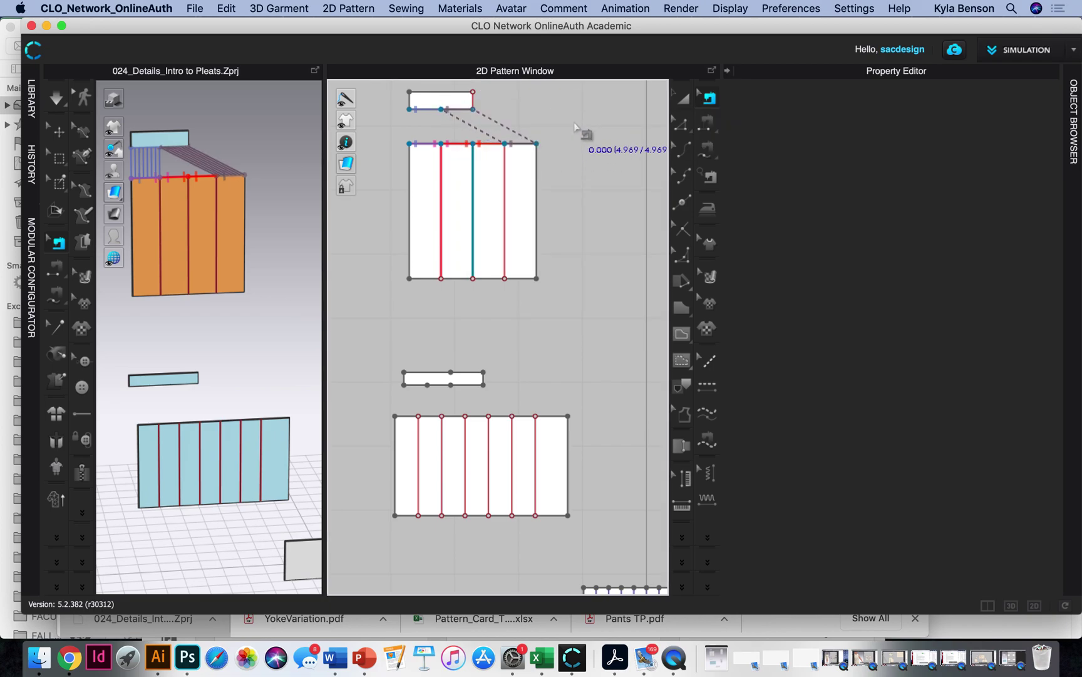
pyautogui.click(56, 97)
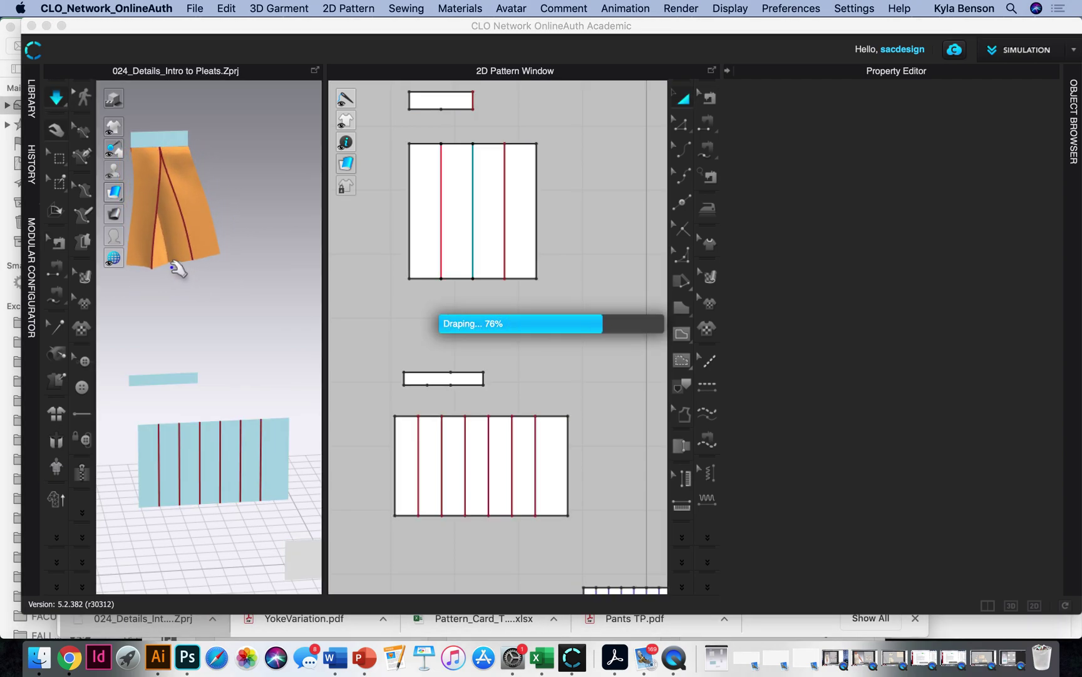
# Tug the panel down and sideways to settle the pleats, then return to front view.
pyautogui.moveTo(155, 249); pyautogui.dragTo(176, 271)
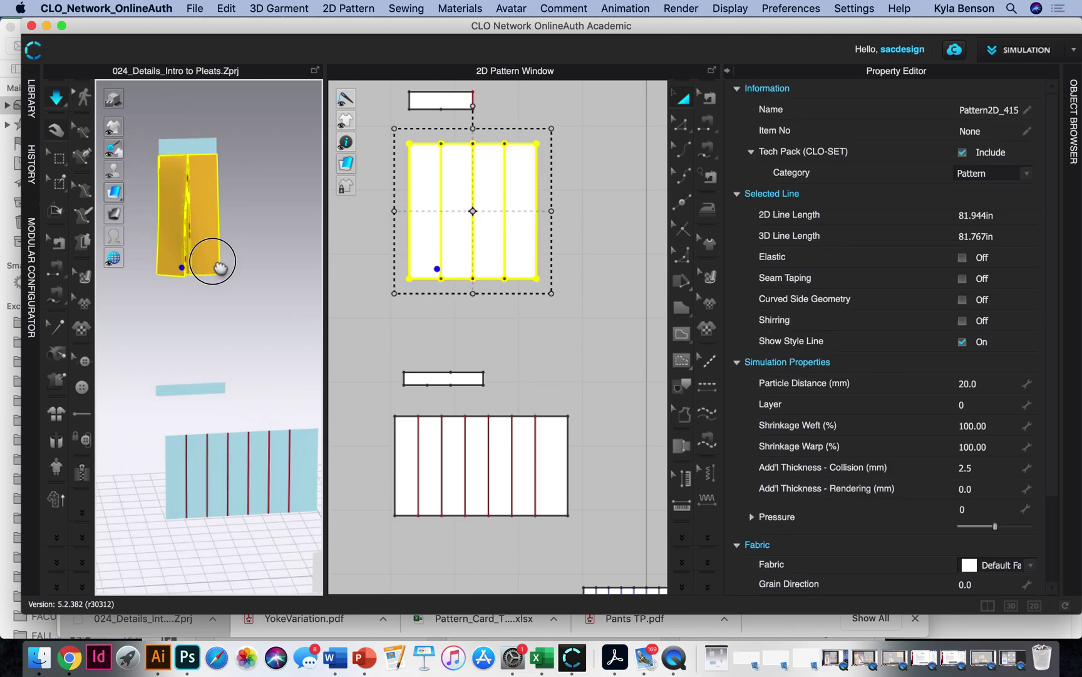
pyautogui.scroll(3, 217, 266)
pyautogui.scroll(2, 241, 300)
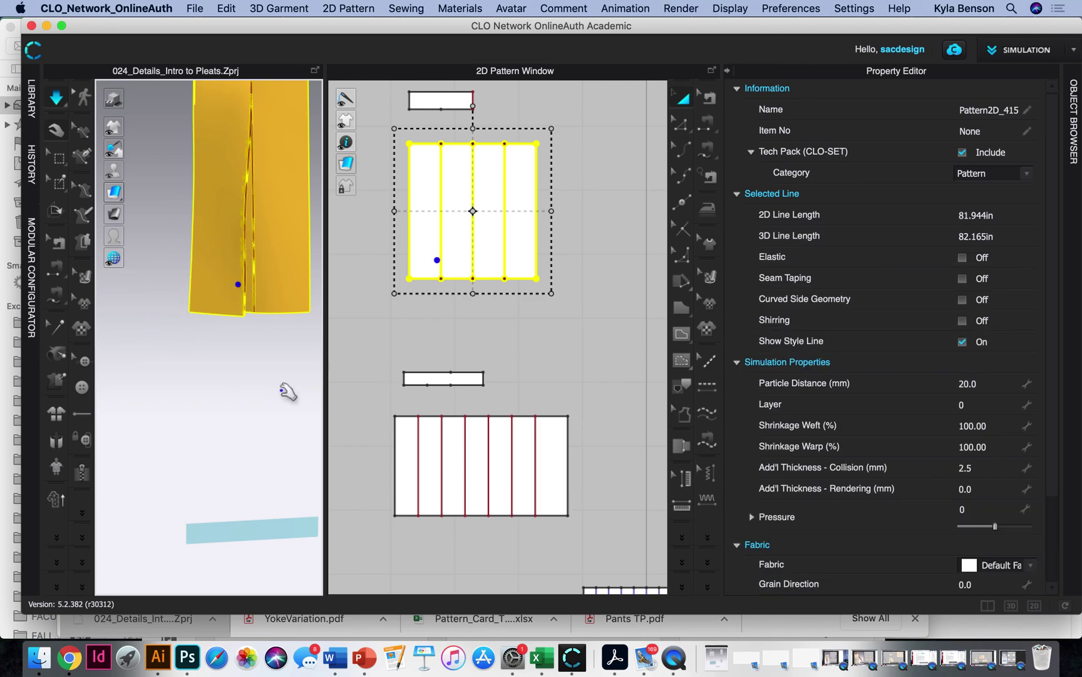
pyautogui.click(285, 389)
pyautogui.click(273, 301)
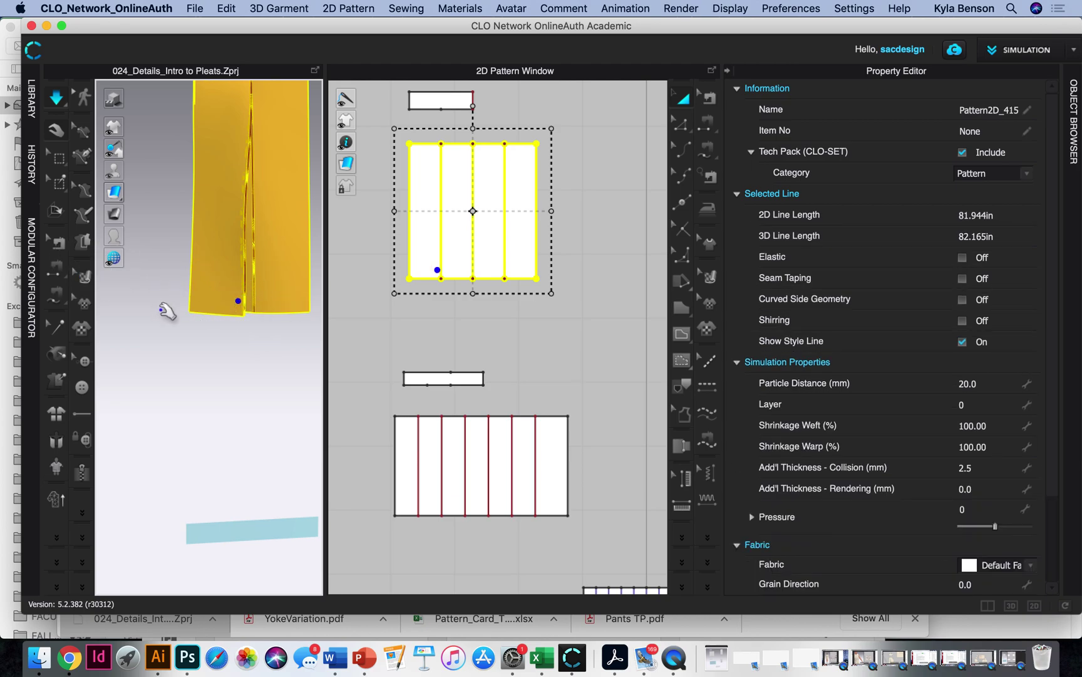
pyautogui.moveTo(243, 308); pyautogui.dragTo(232, 411)
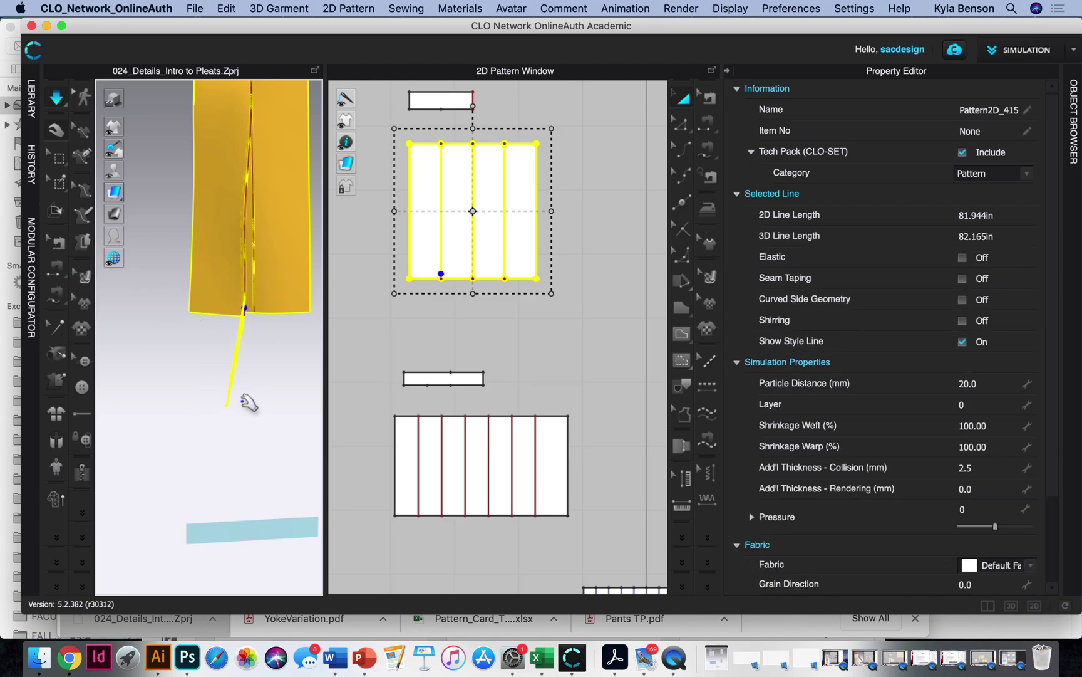
pyautogui.click(56, 99)
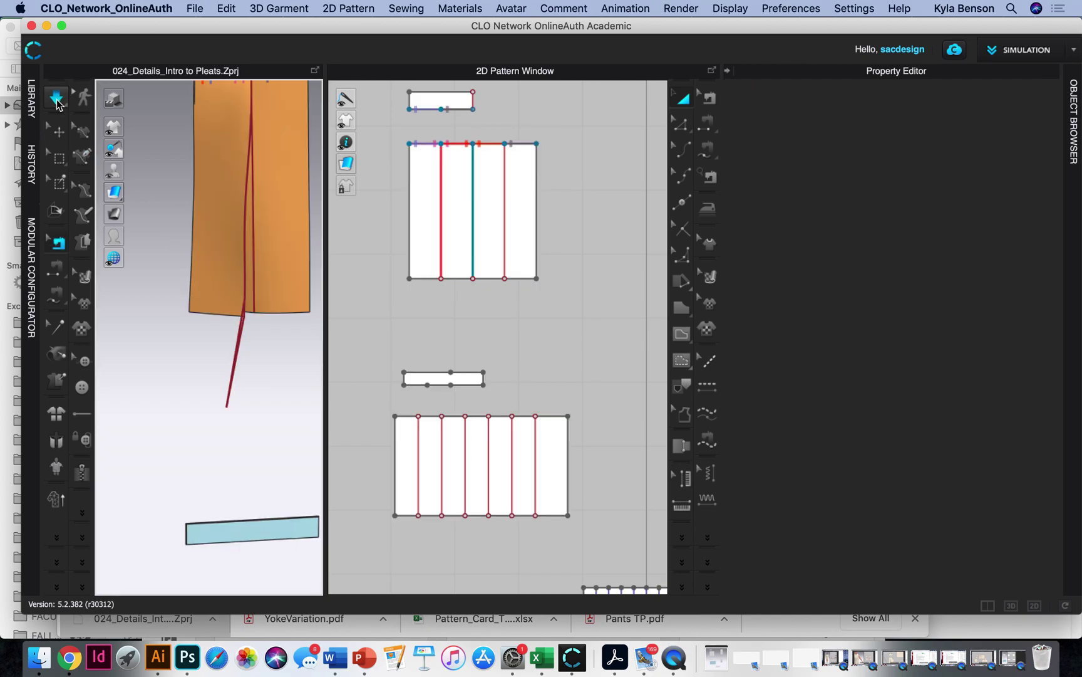
pyautogui.moveTo(222, 286); pyautogui.dragTo(423, 379)
pyautogui.press('2')
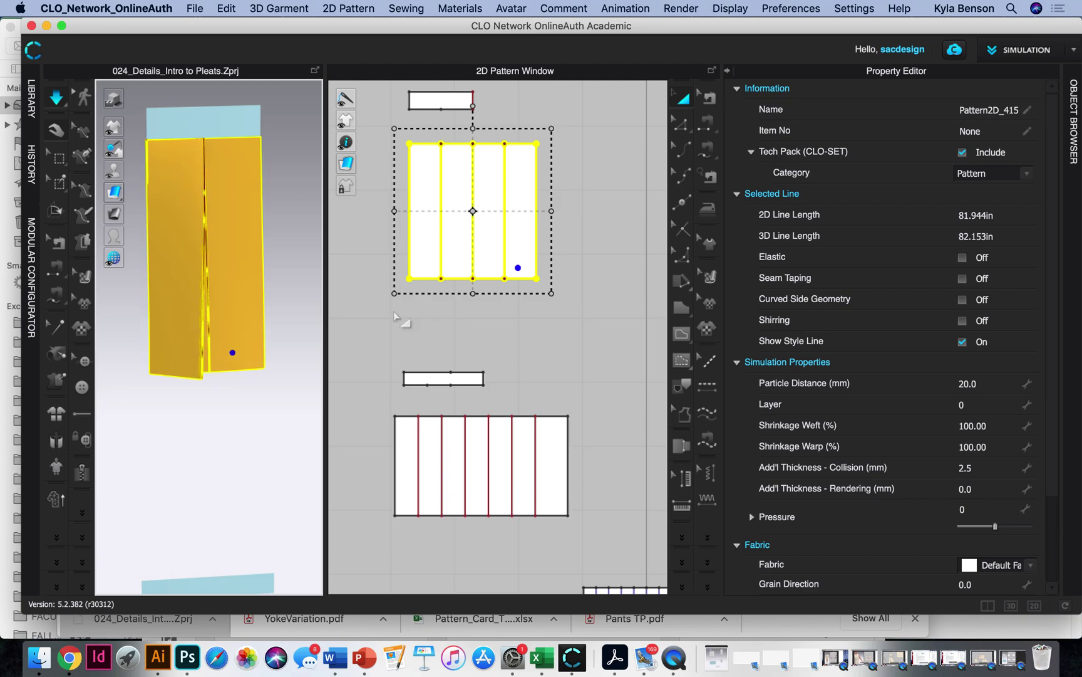
# Stop simulation and review fold angles: left line 0, middle line 360 at strength 5.
pyautogui.click(56, 99)
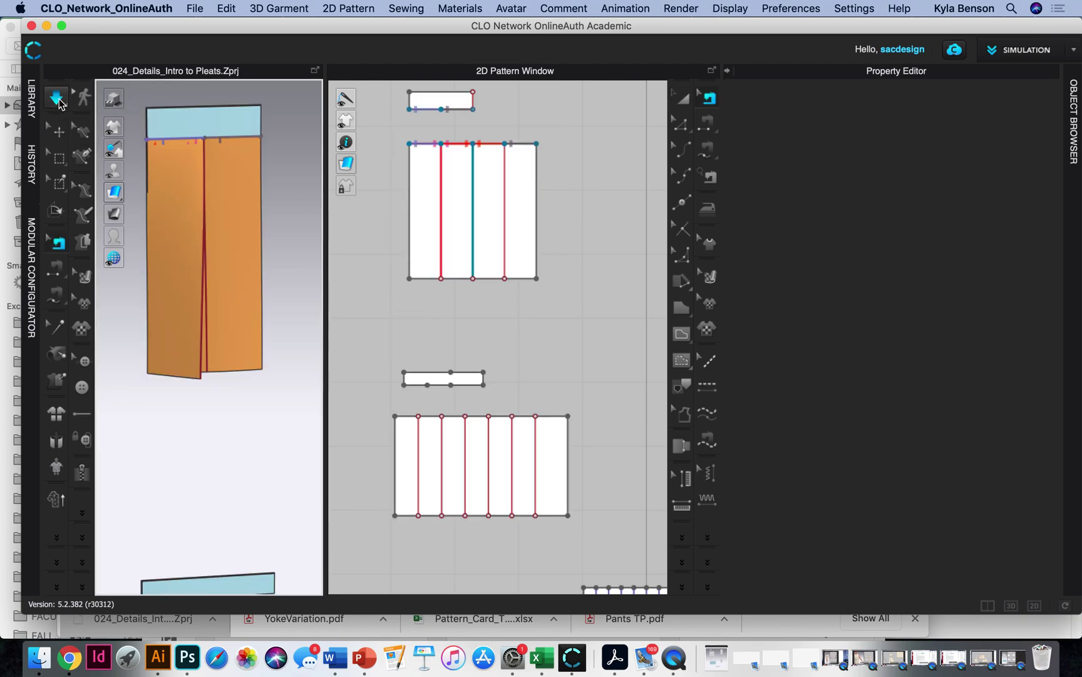
pyautogui.click(679, 126)
pyautogui.click(442, 194)
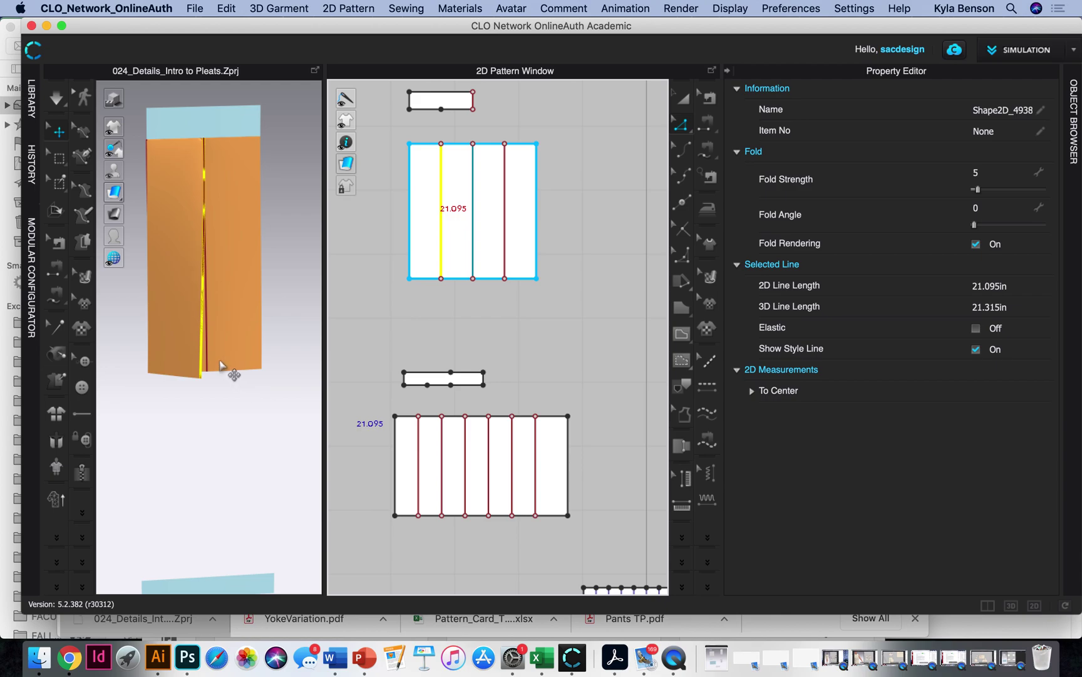
pyautogui.click(473, 253)
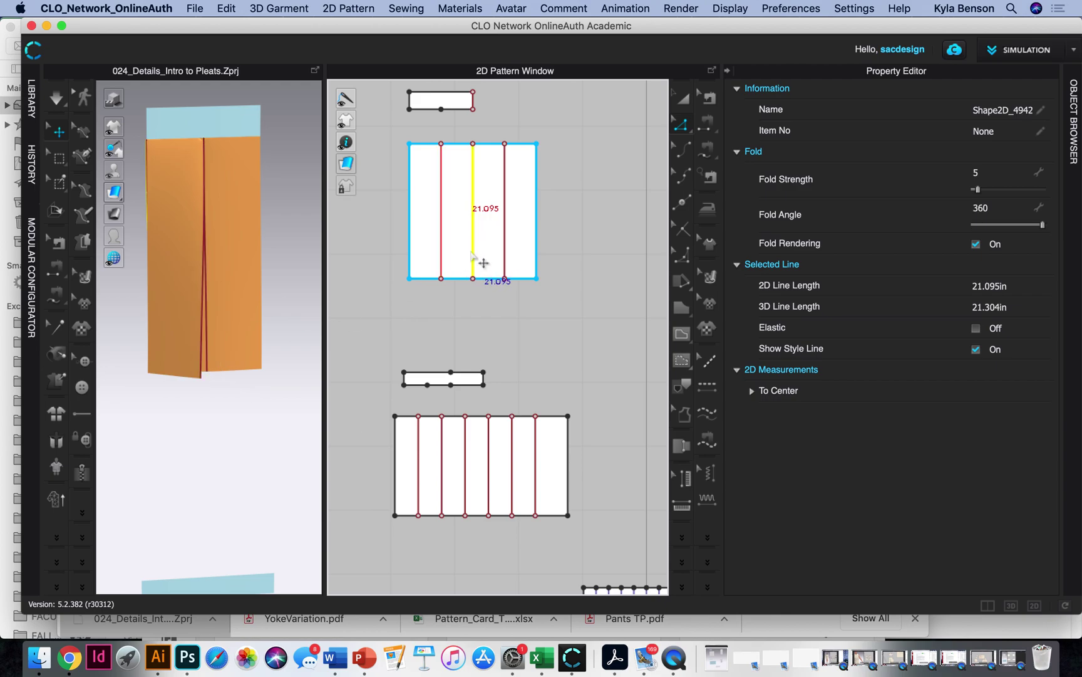